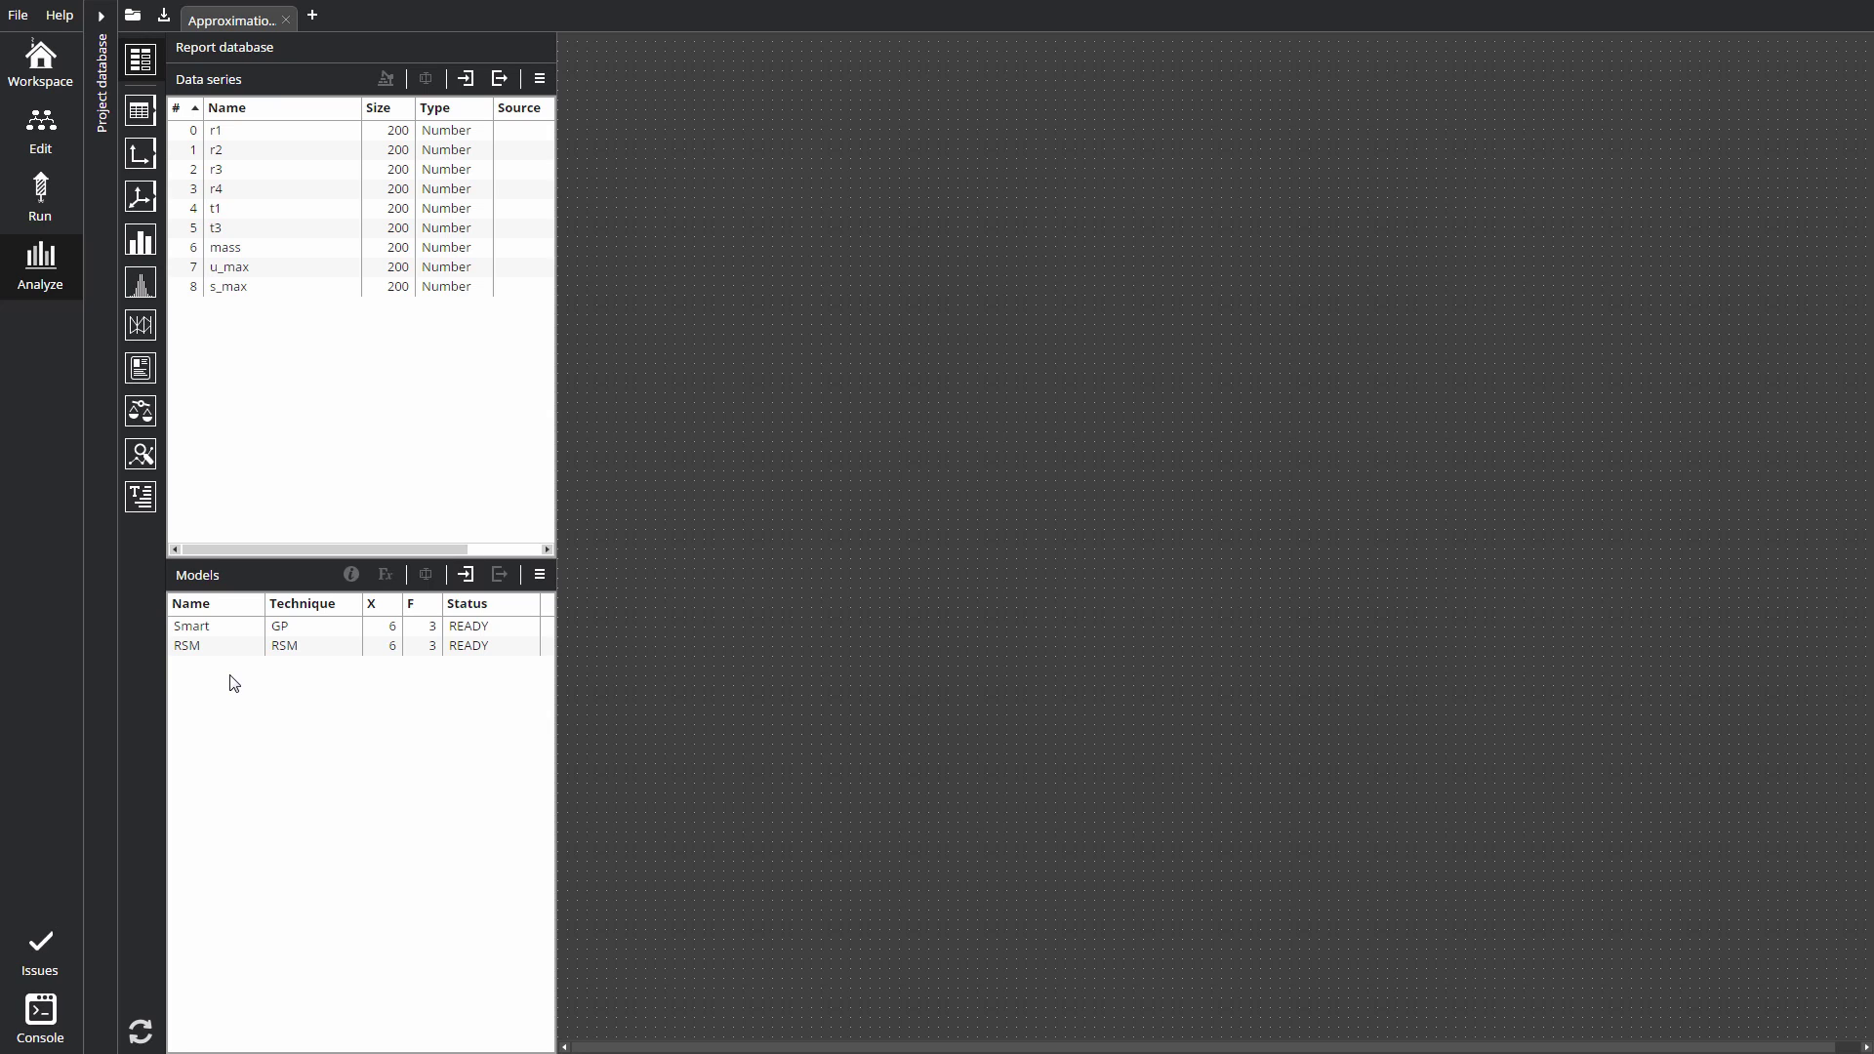
Split all nine series into 160-value train- and 40-value test- subsets, outputs mass, s_max, u_max, random seeded.
{"action": "left_click", "coordinate": [284, 133]}
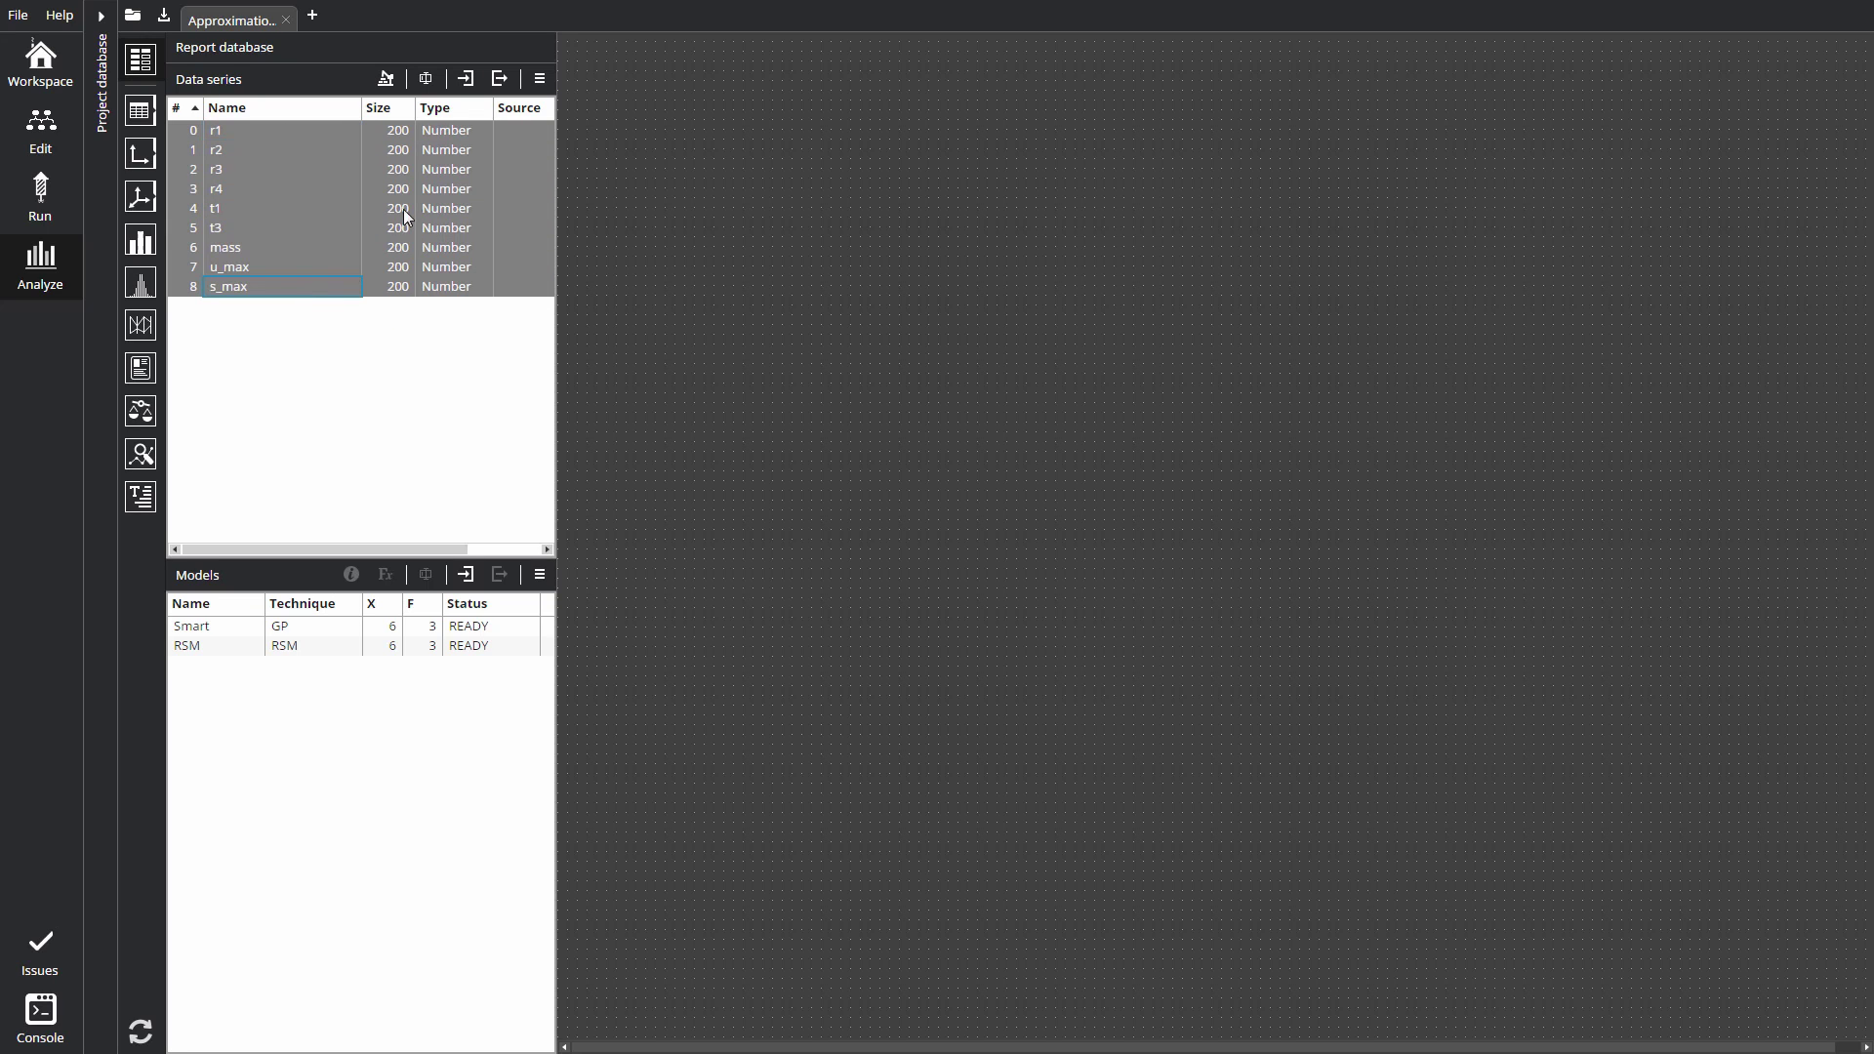
{"action": "left_click", "coordinate": [539, 79]}
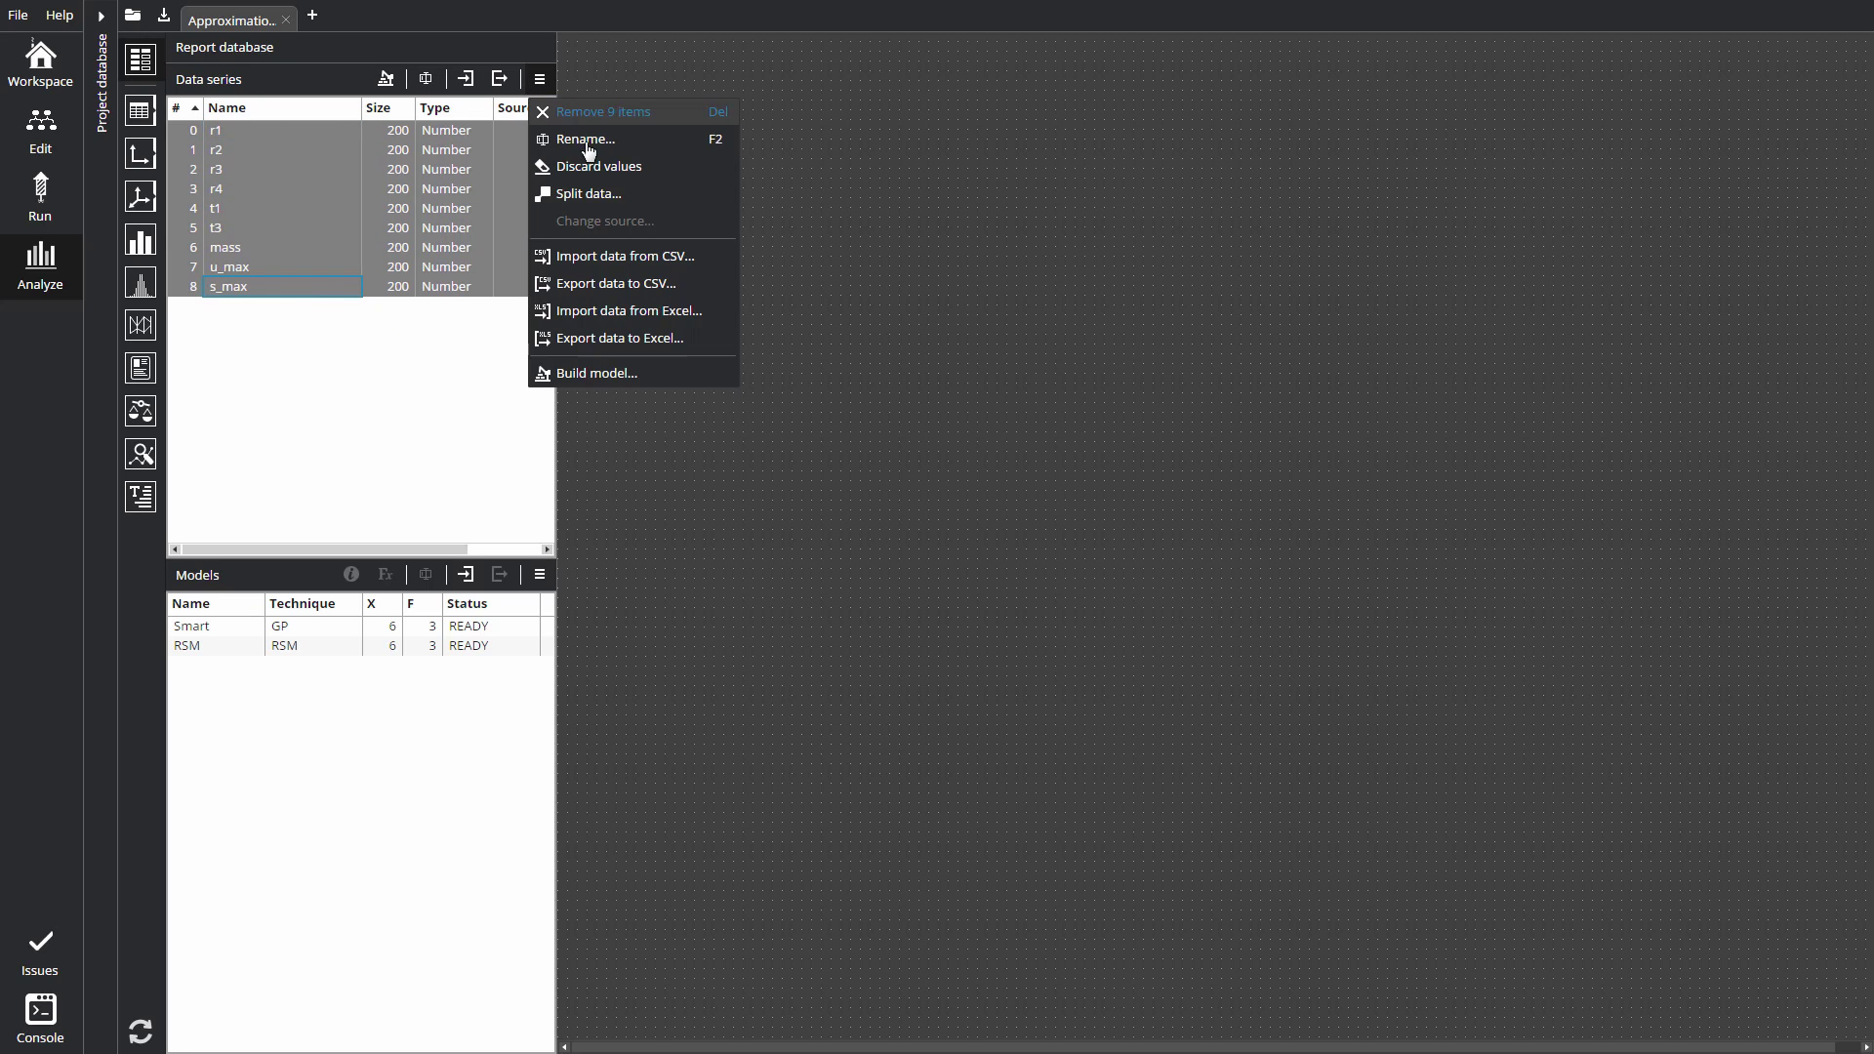
{"action": "left_click", "coordinate": [615, 201]}
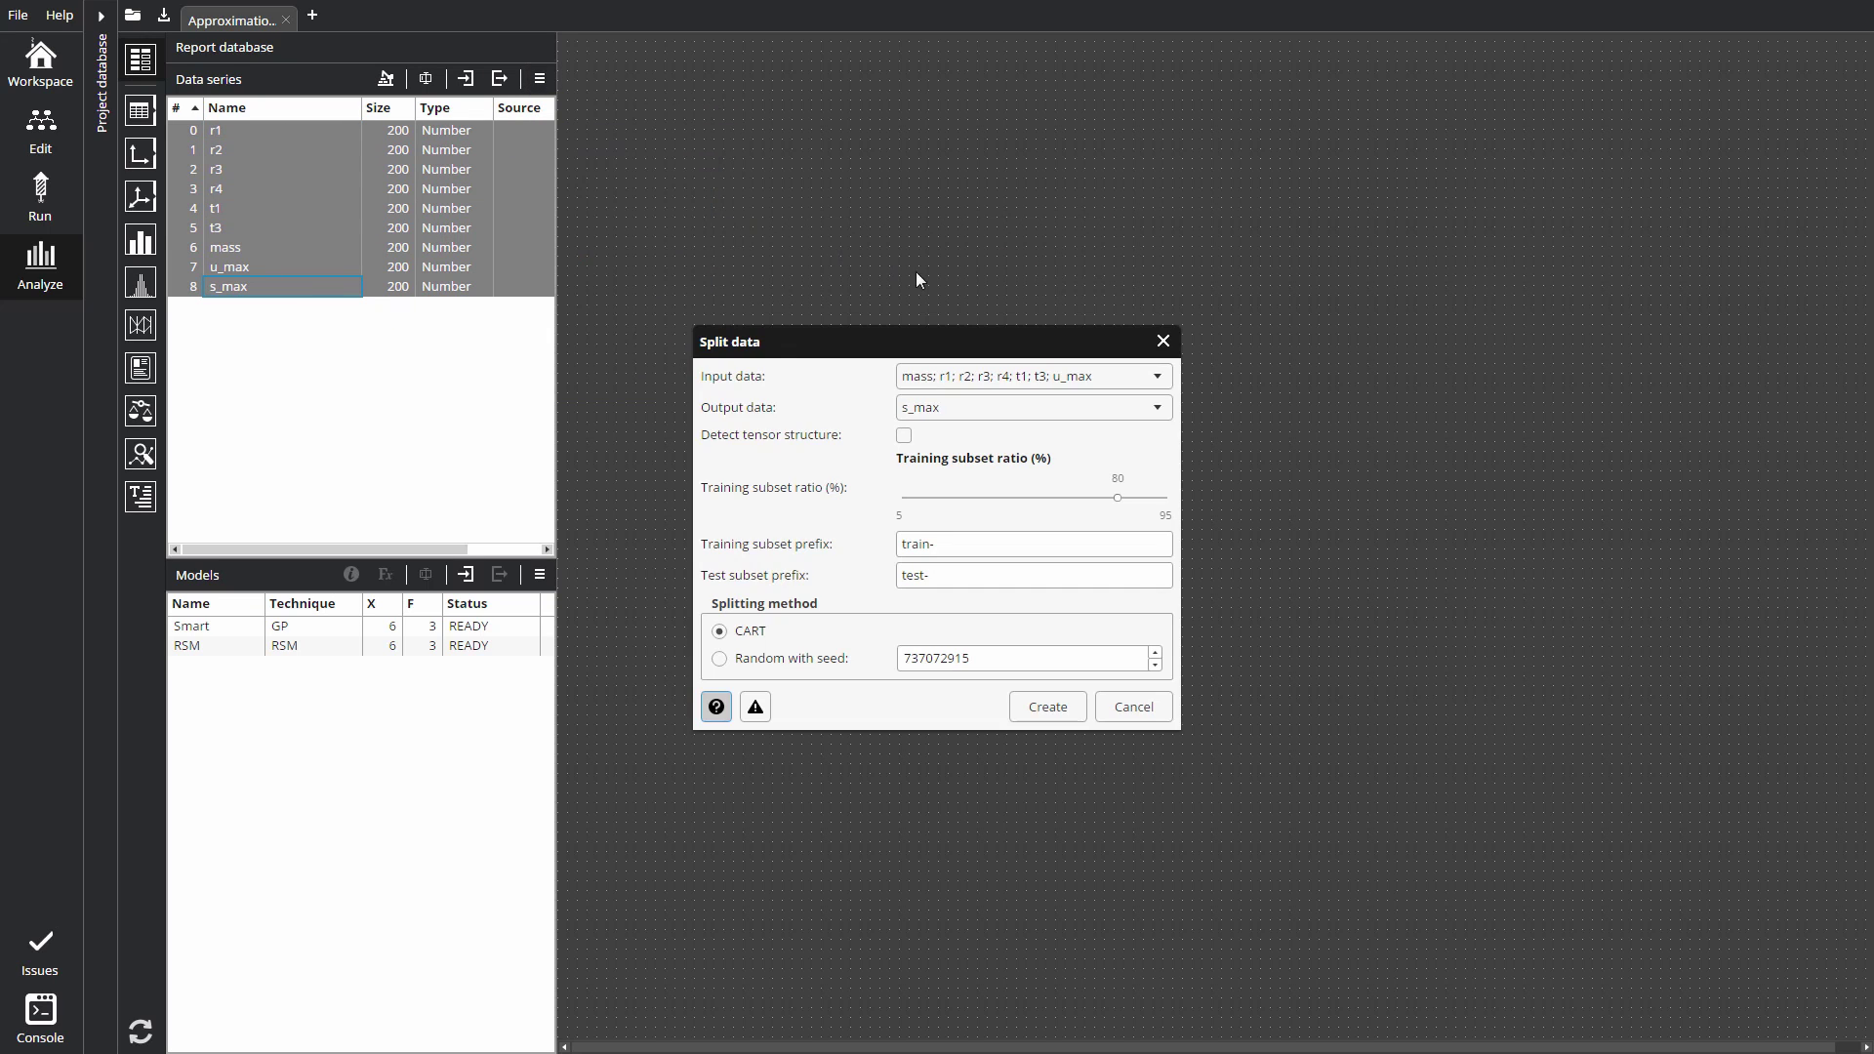
{"action": "left_click", "coordinate": [1003, 413]}
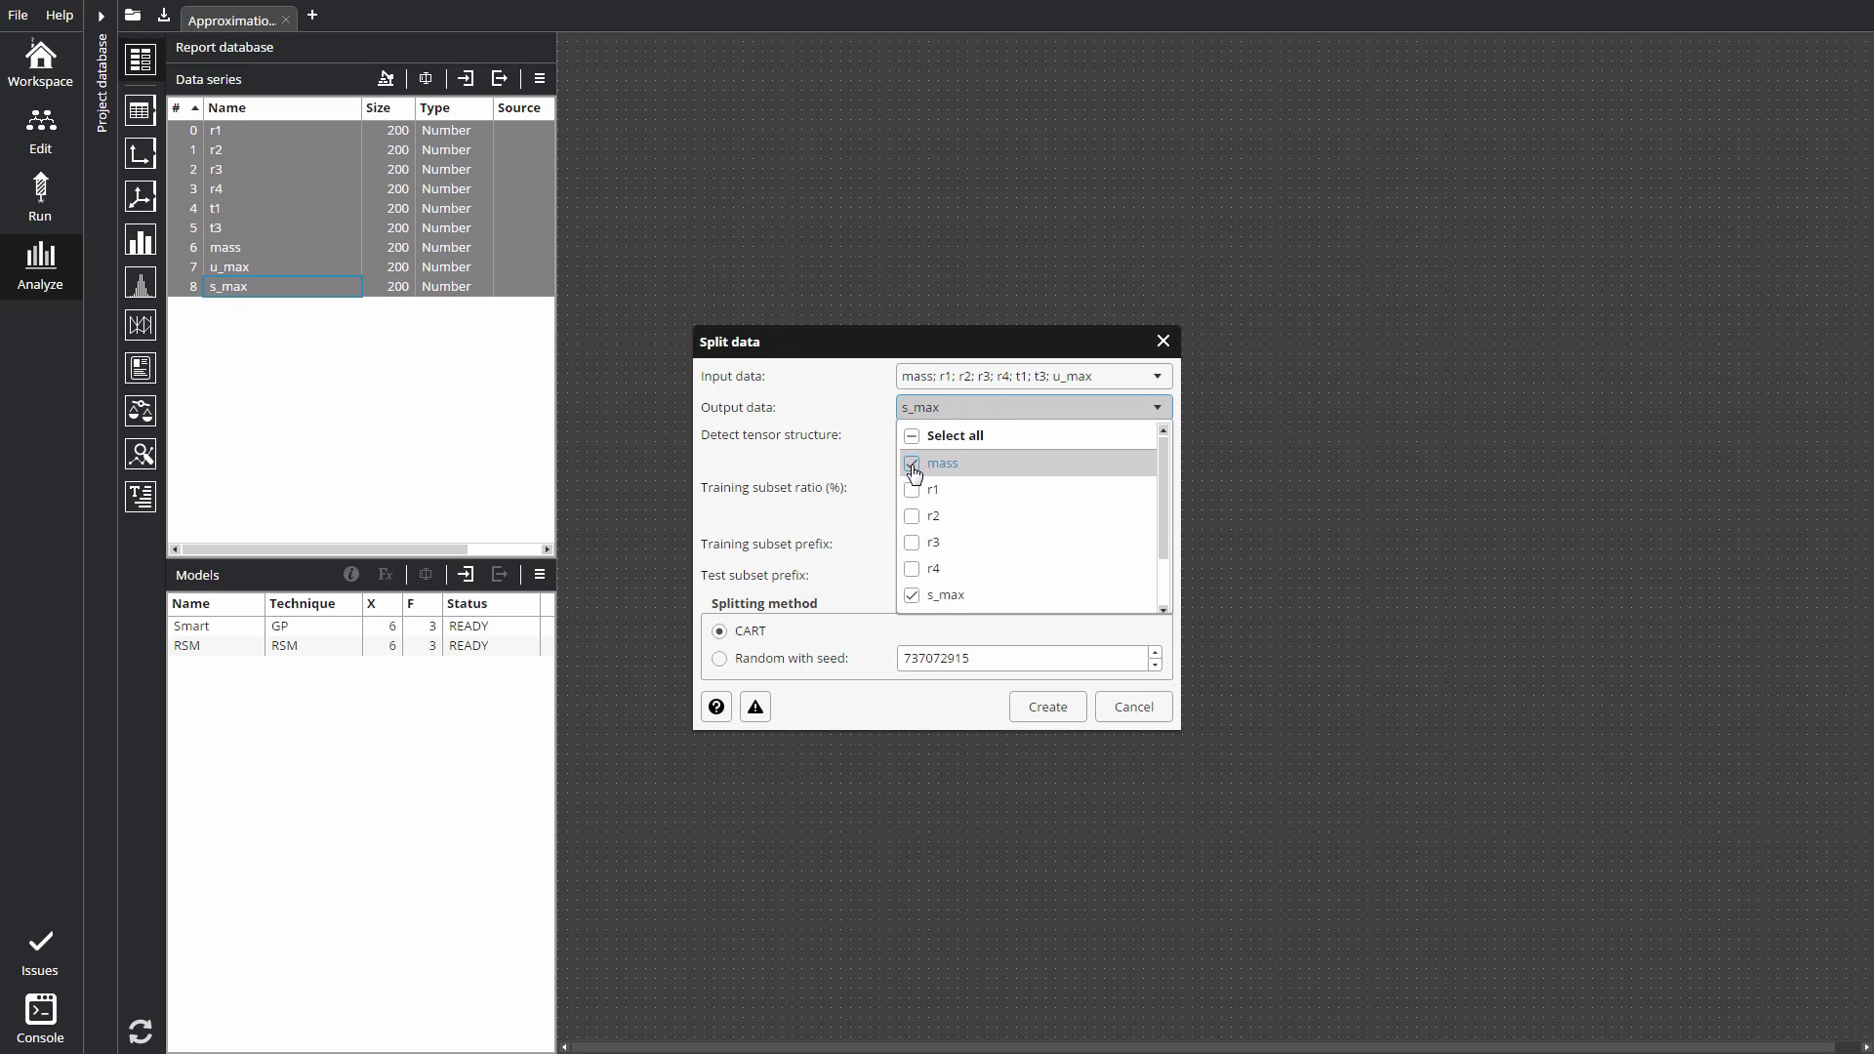
{"action": "scroll", "coordinate": [927, 527], "scroll_direction": "down", "scroll_amount": 2}
{"action": "left_click", "coordinate": [913, 604]}
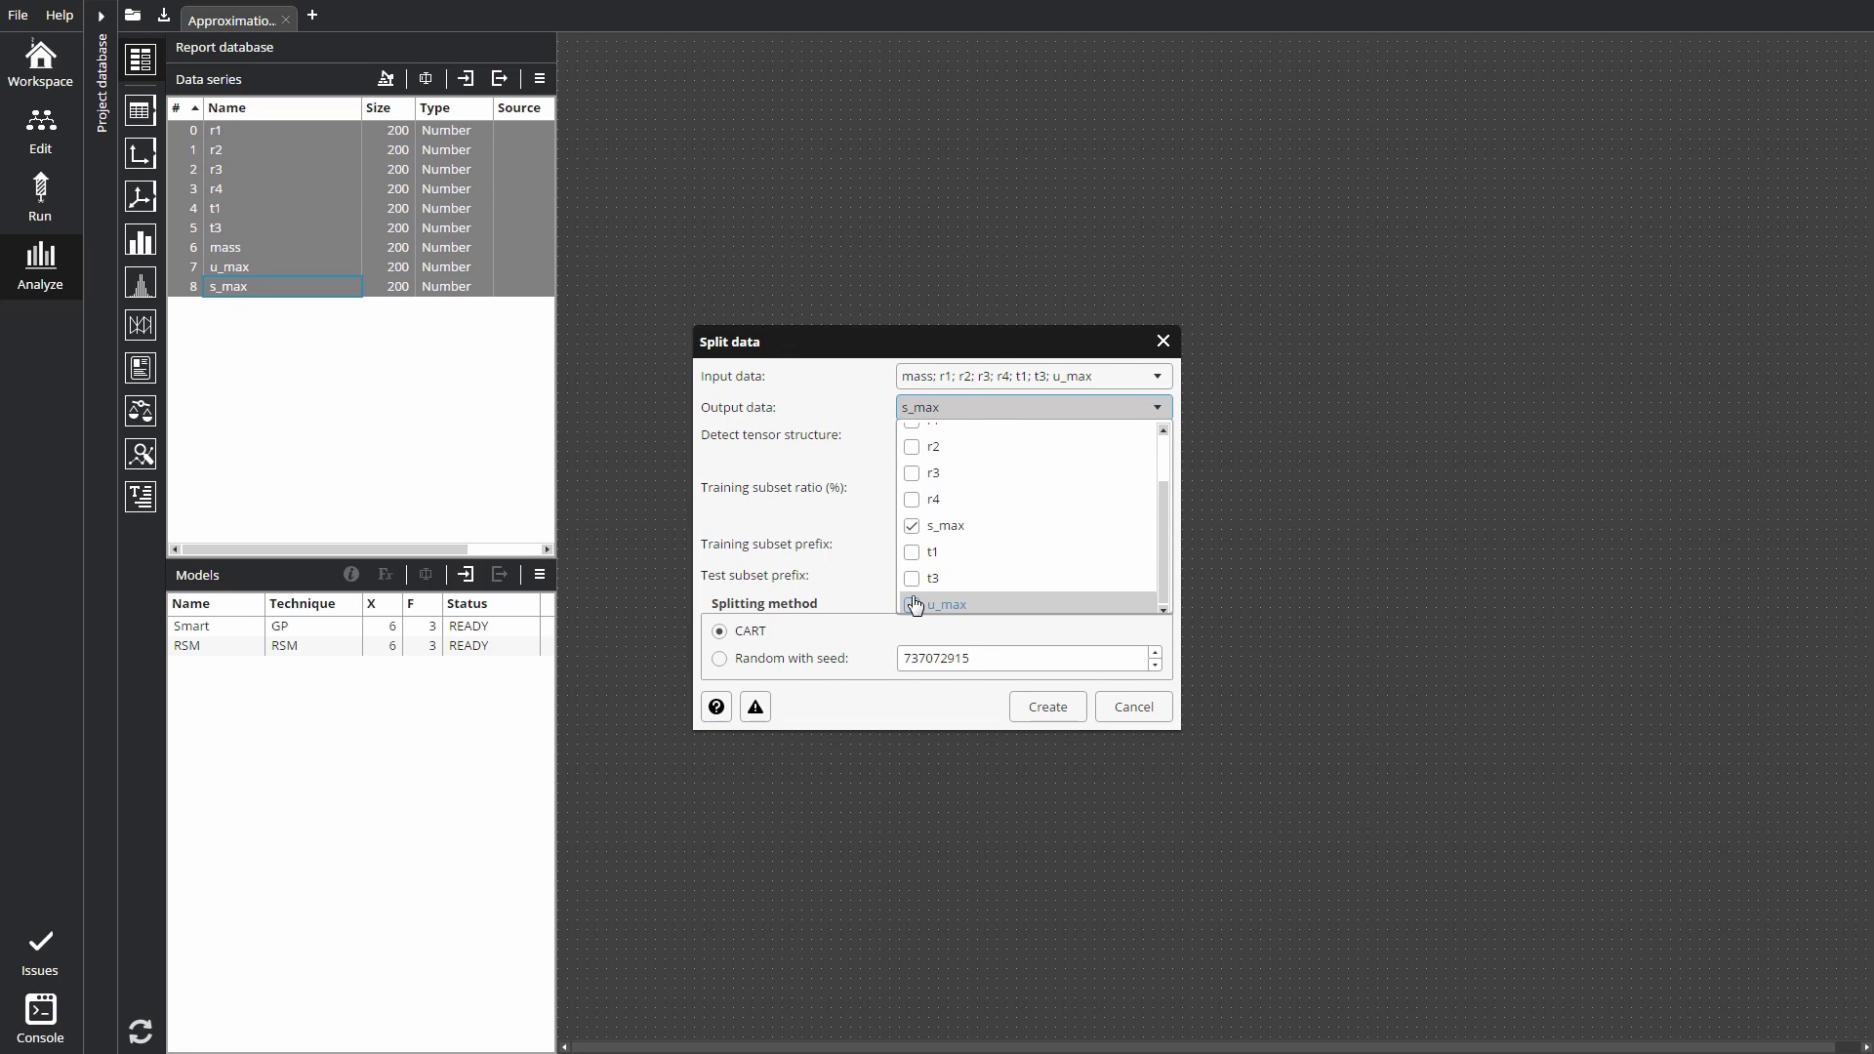
{"action": "left_click", "coordinate": [1062, 417]}
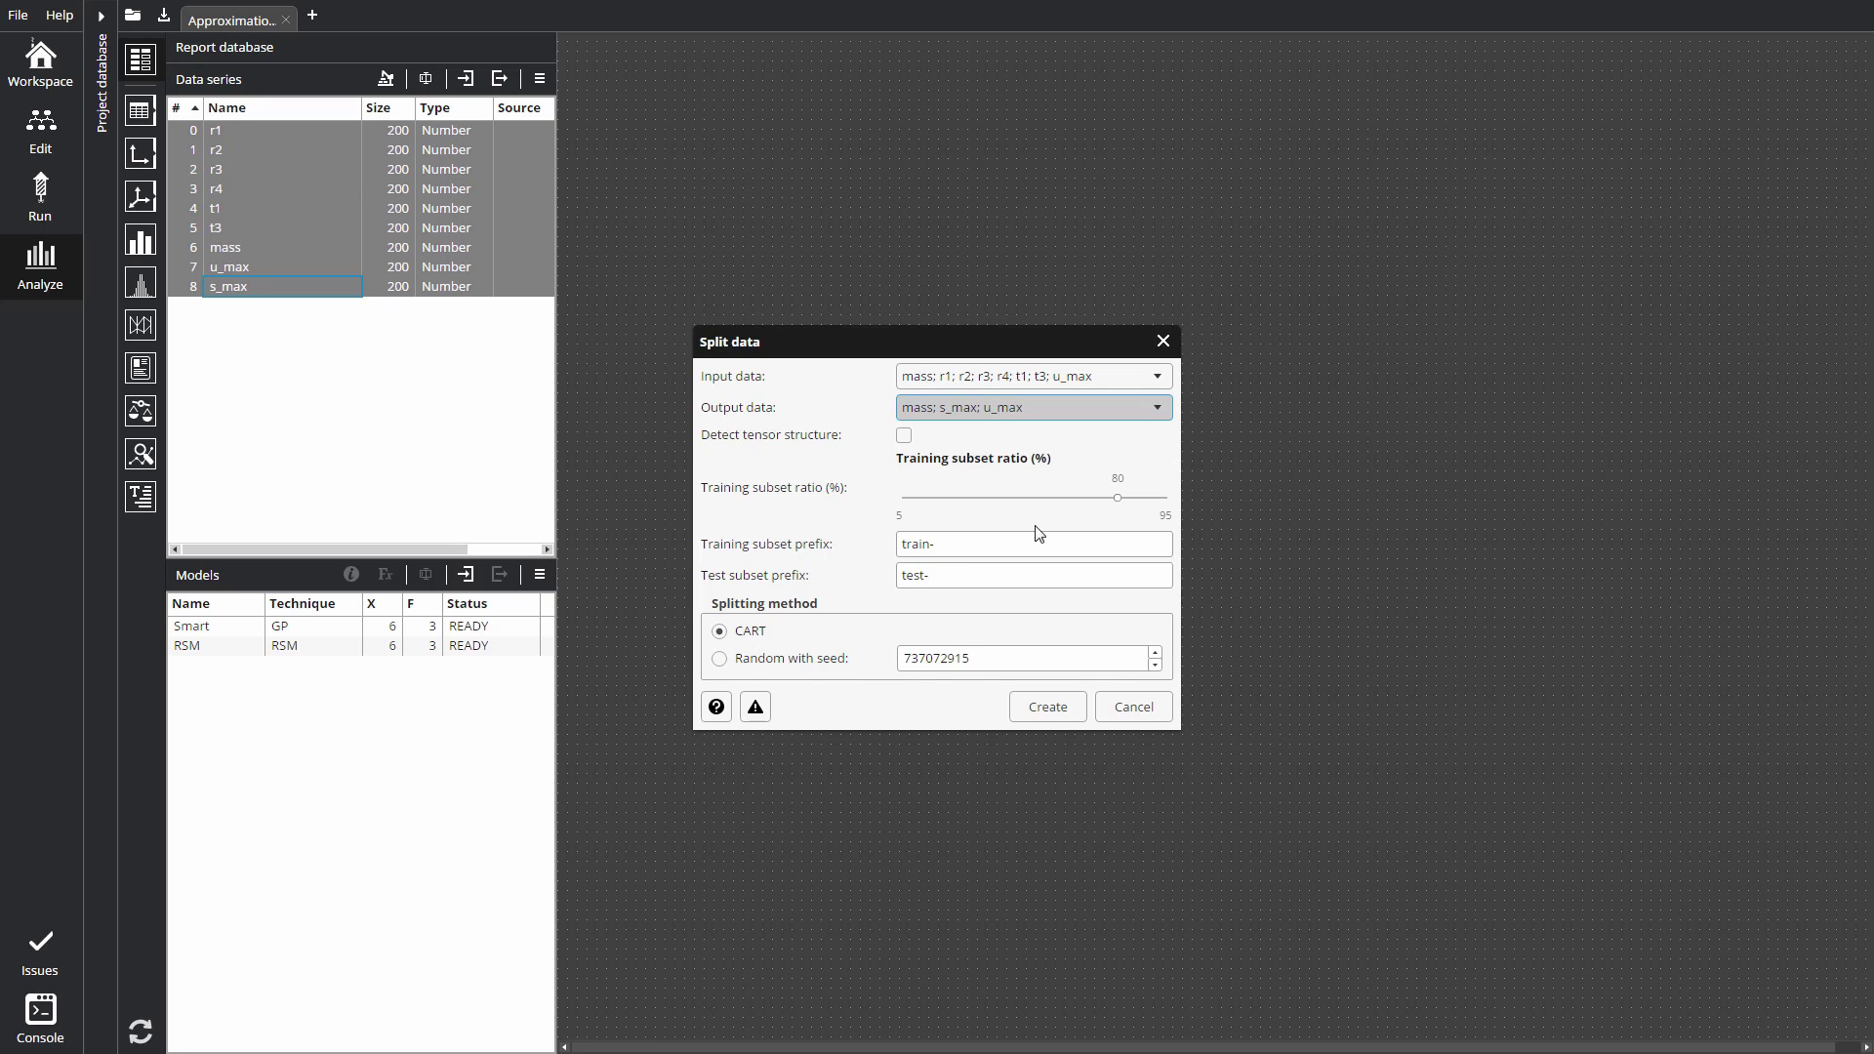
{"action": "left_click", "coordinate": [720, 660]}
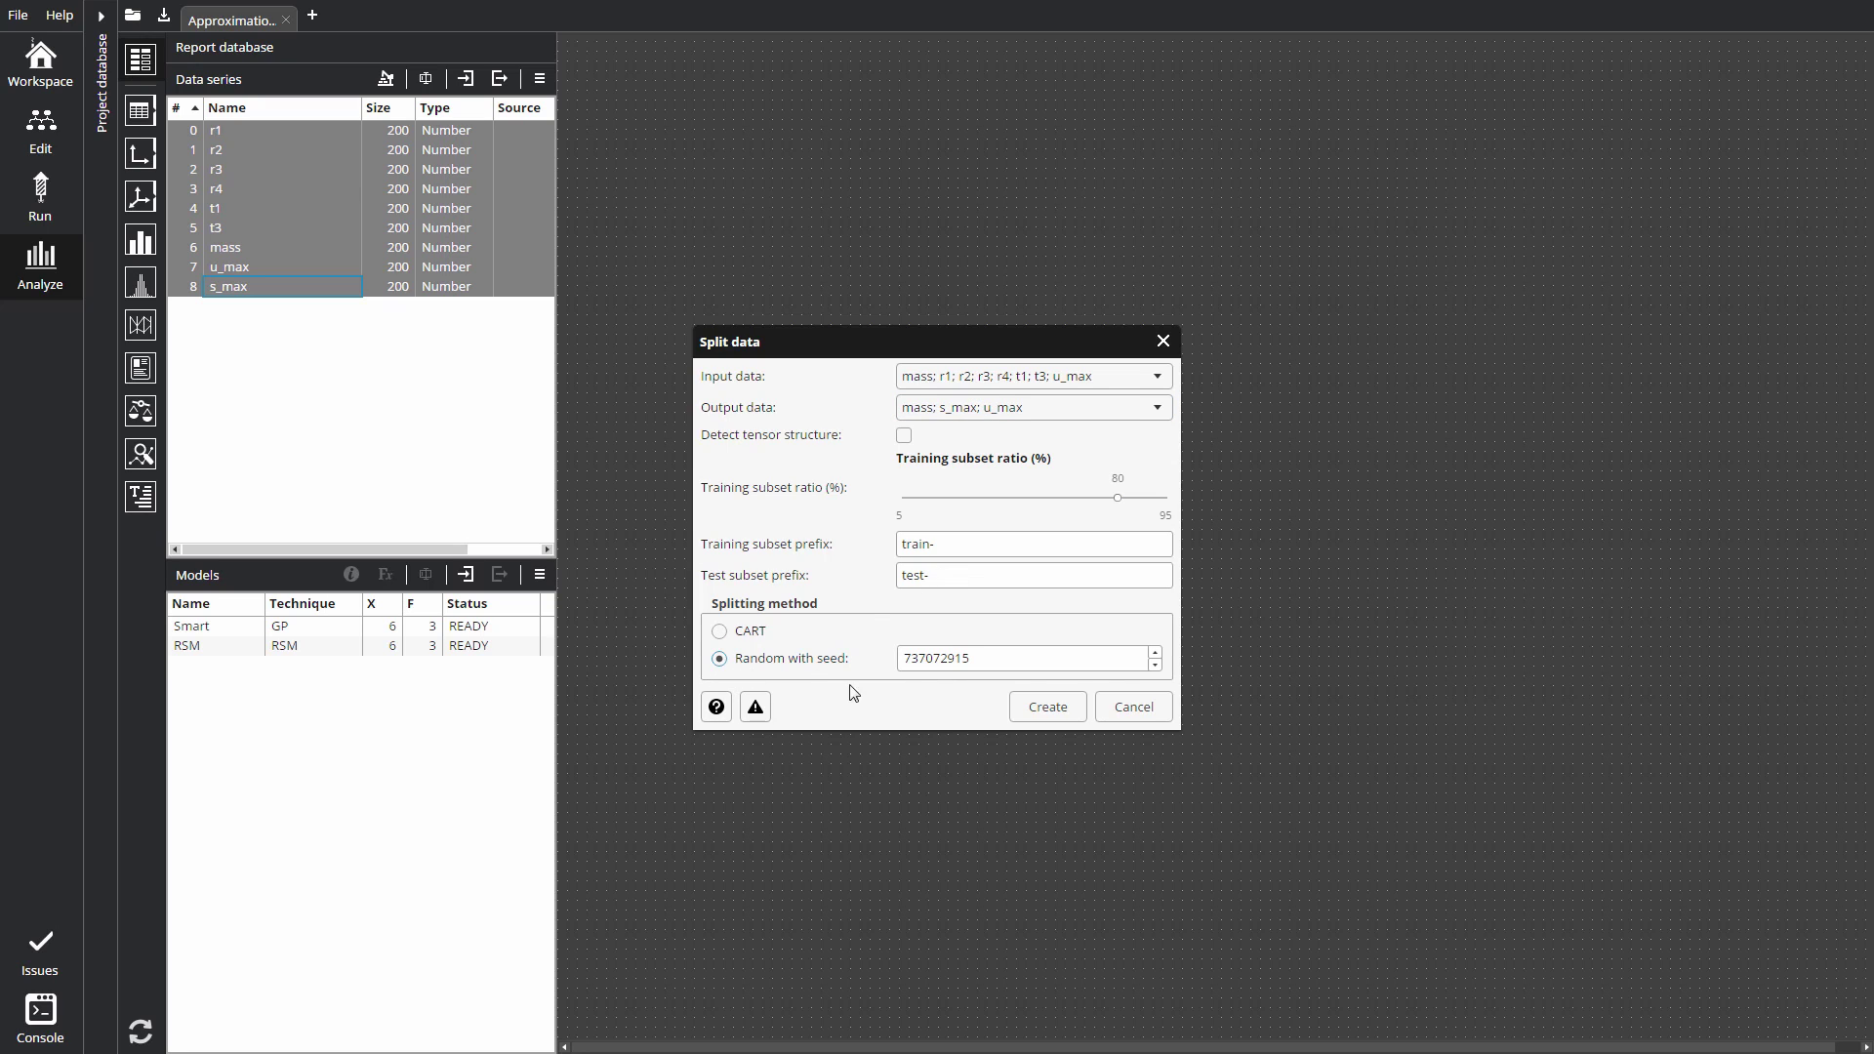
{"action": "left_click", "coordinate": [1047, 706]}
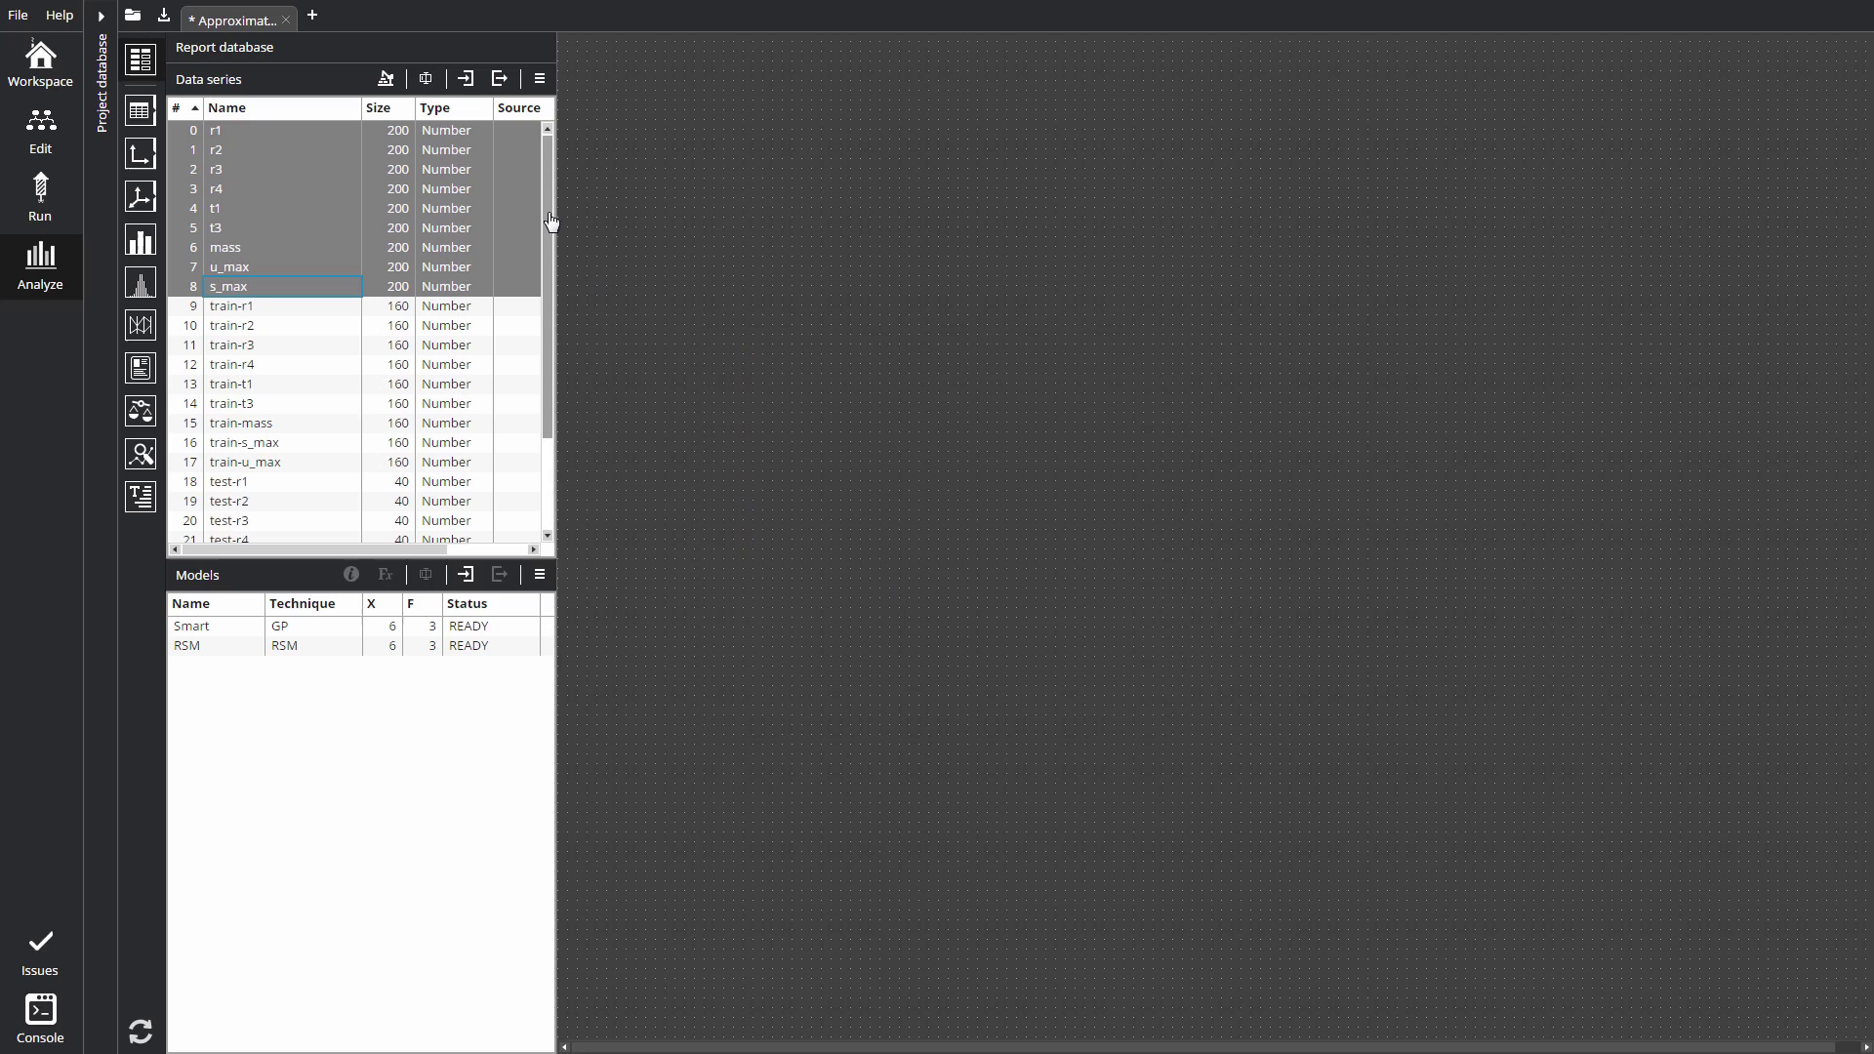
Select the series from train-r1 through test-u_max and remove all 18, confirming the deletion.
{"action": "scroll", "coordinate": [540, 352], "scroll_direction": "down", "scroll_amount": 2}
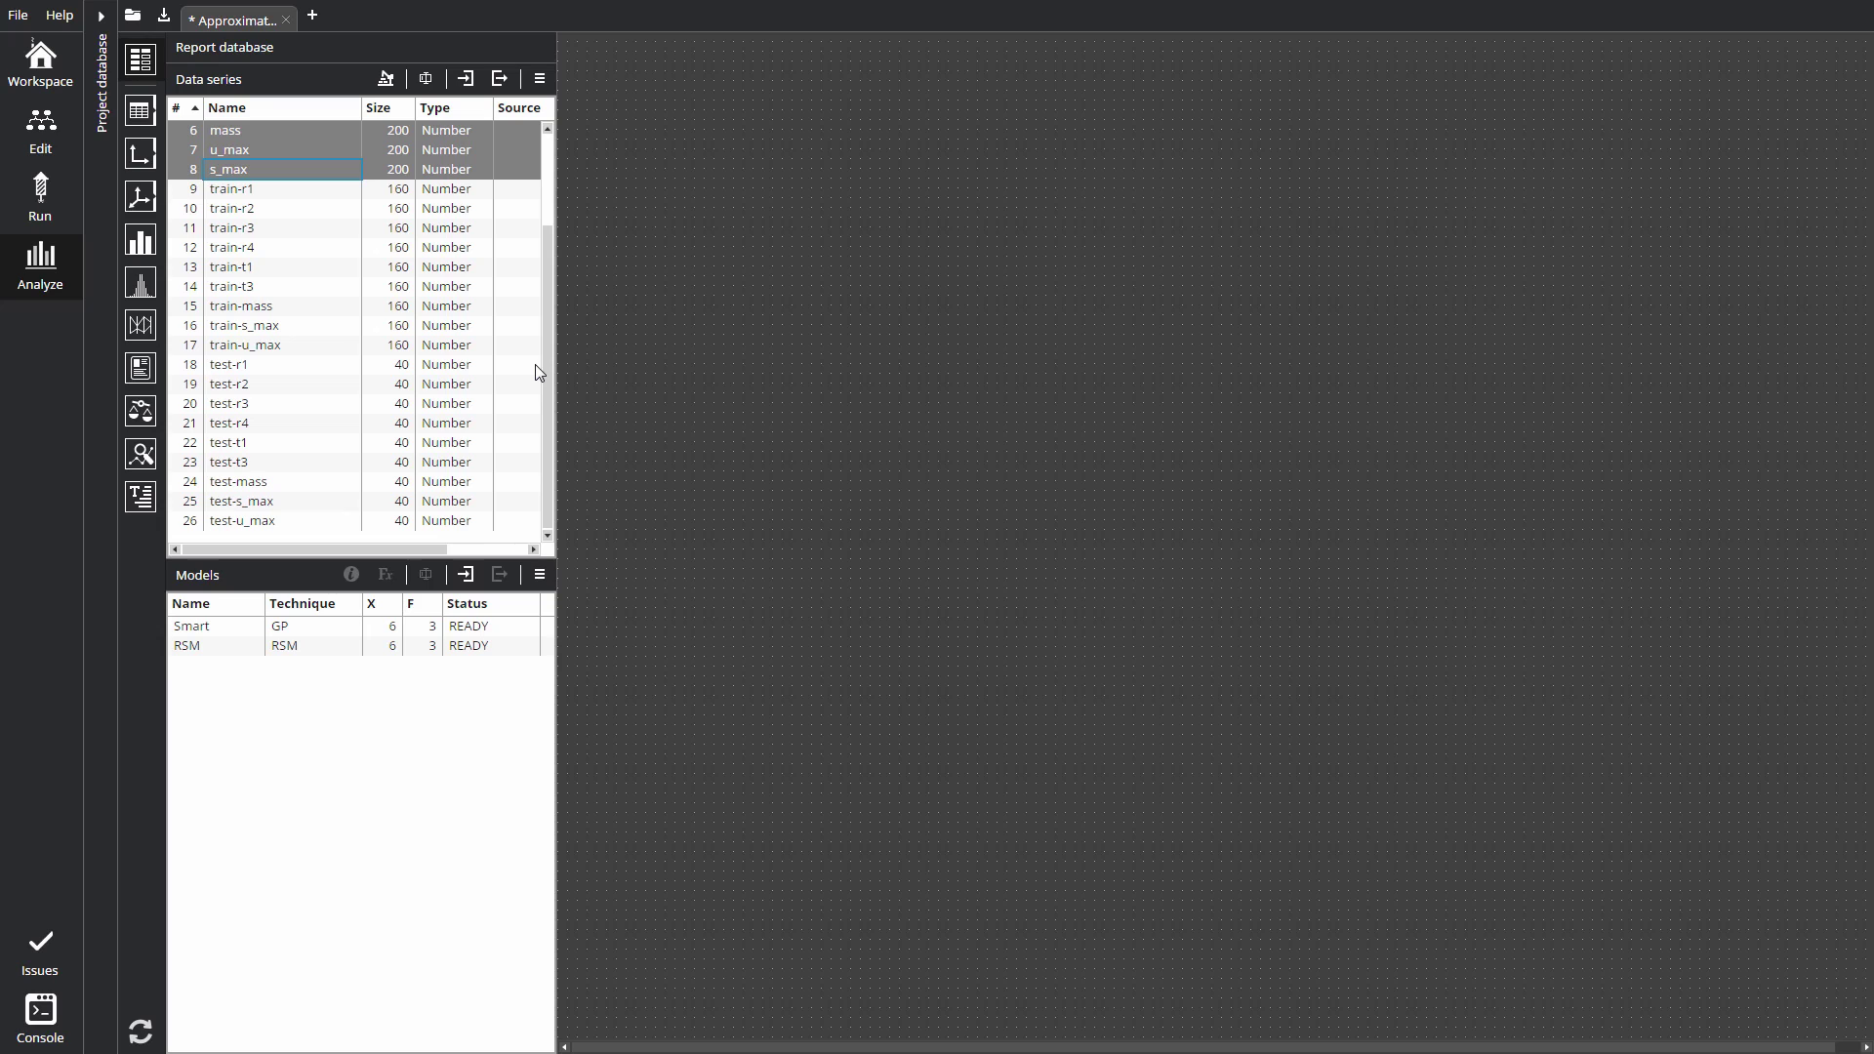
{"action": "left_click", "coordinate": [314, 191]}
{"action": "left_click", "coordinate": [284, 521], "text": "shift"}
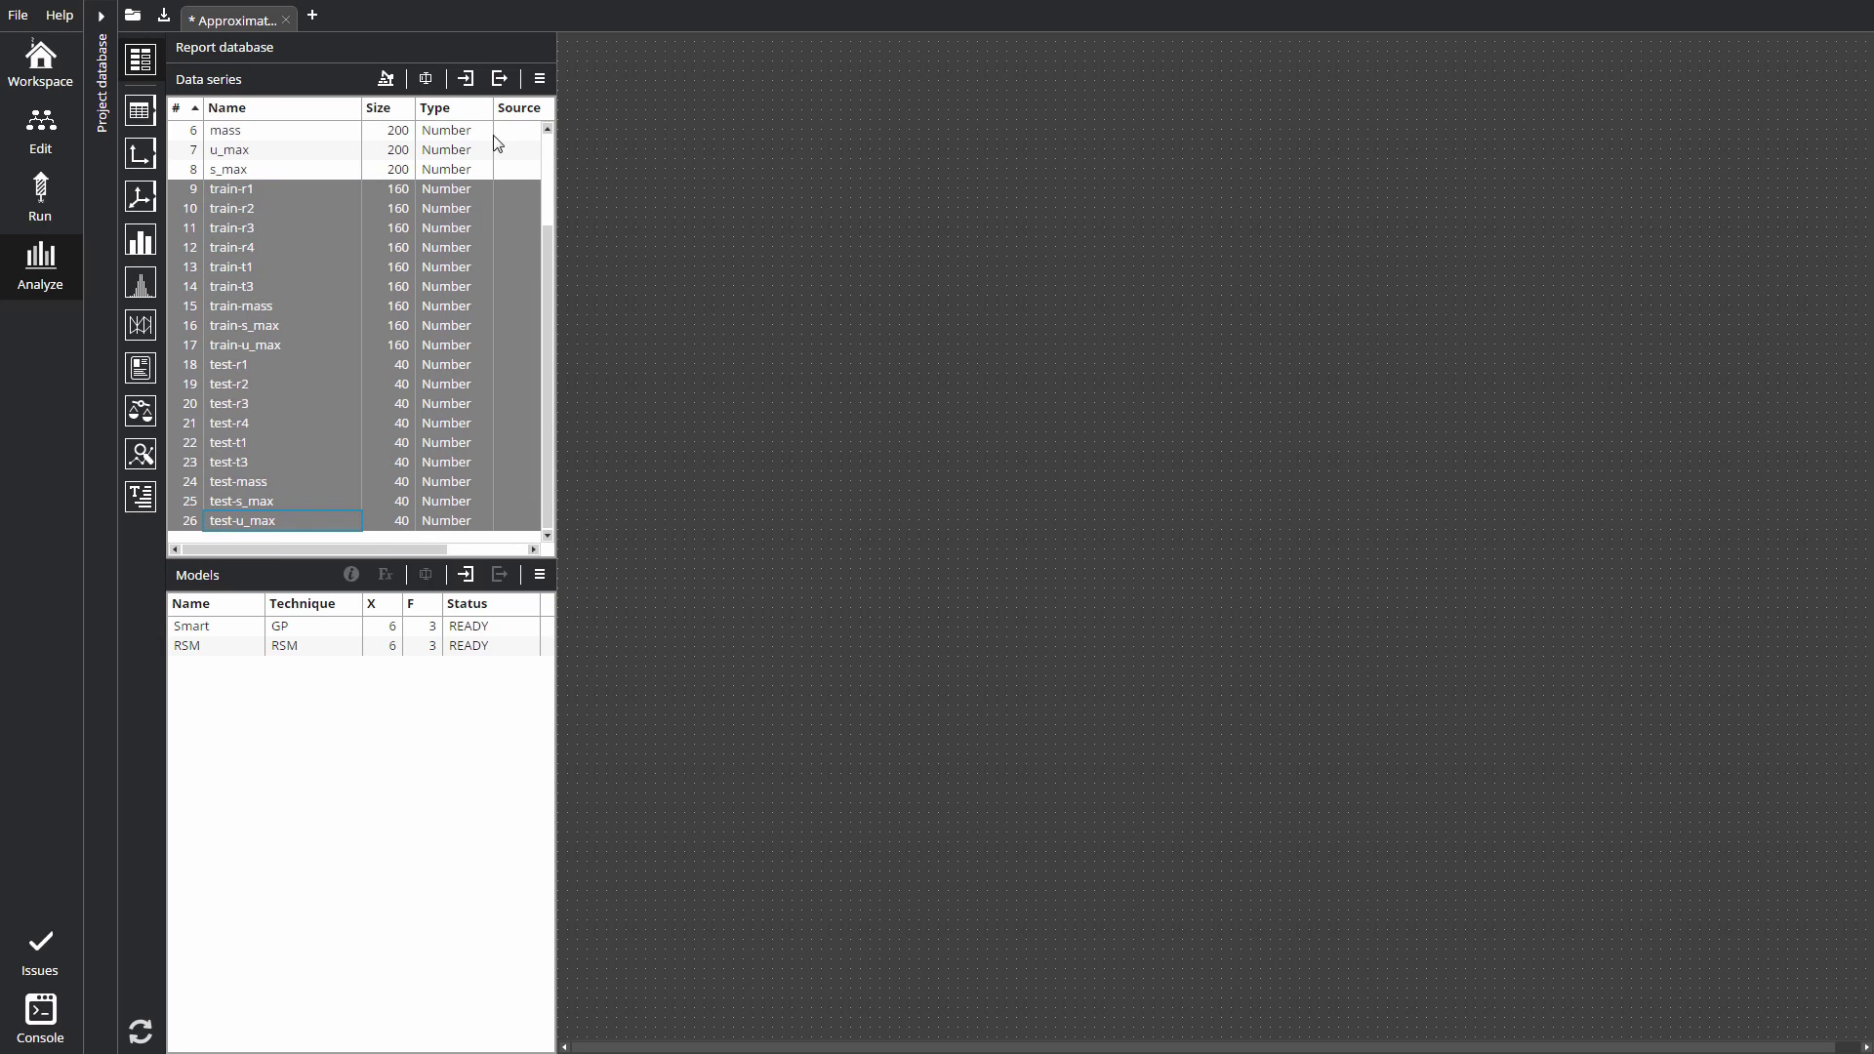
{"action": "left_click", "coordinate": [540, 78]}
{"action": "left_click", "coordinate": [653, 113]}
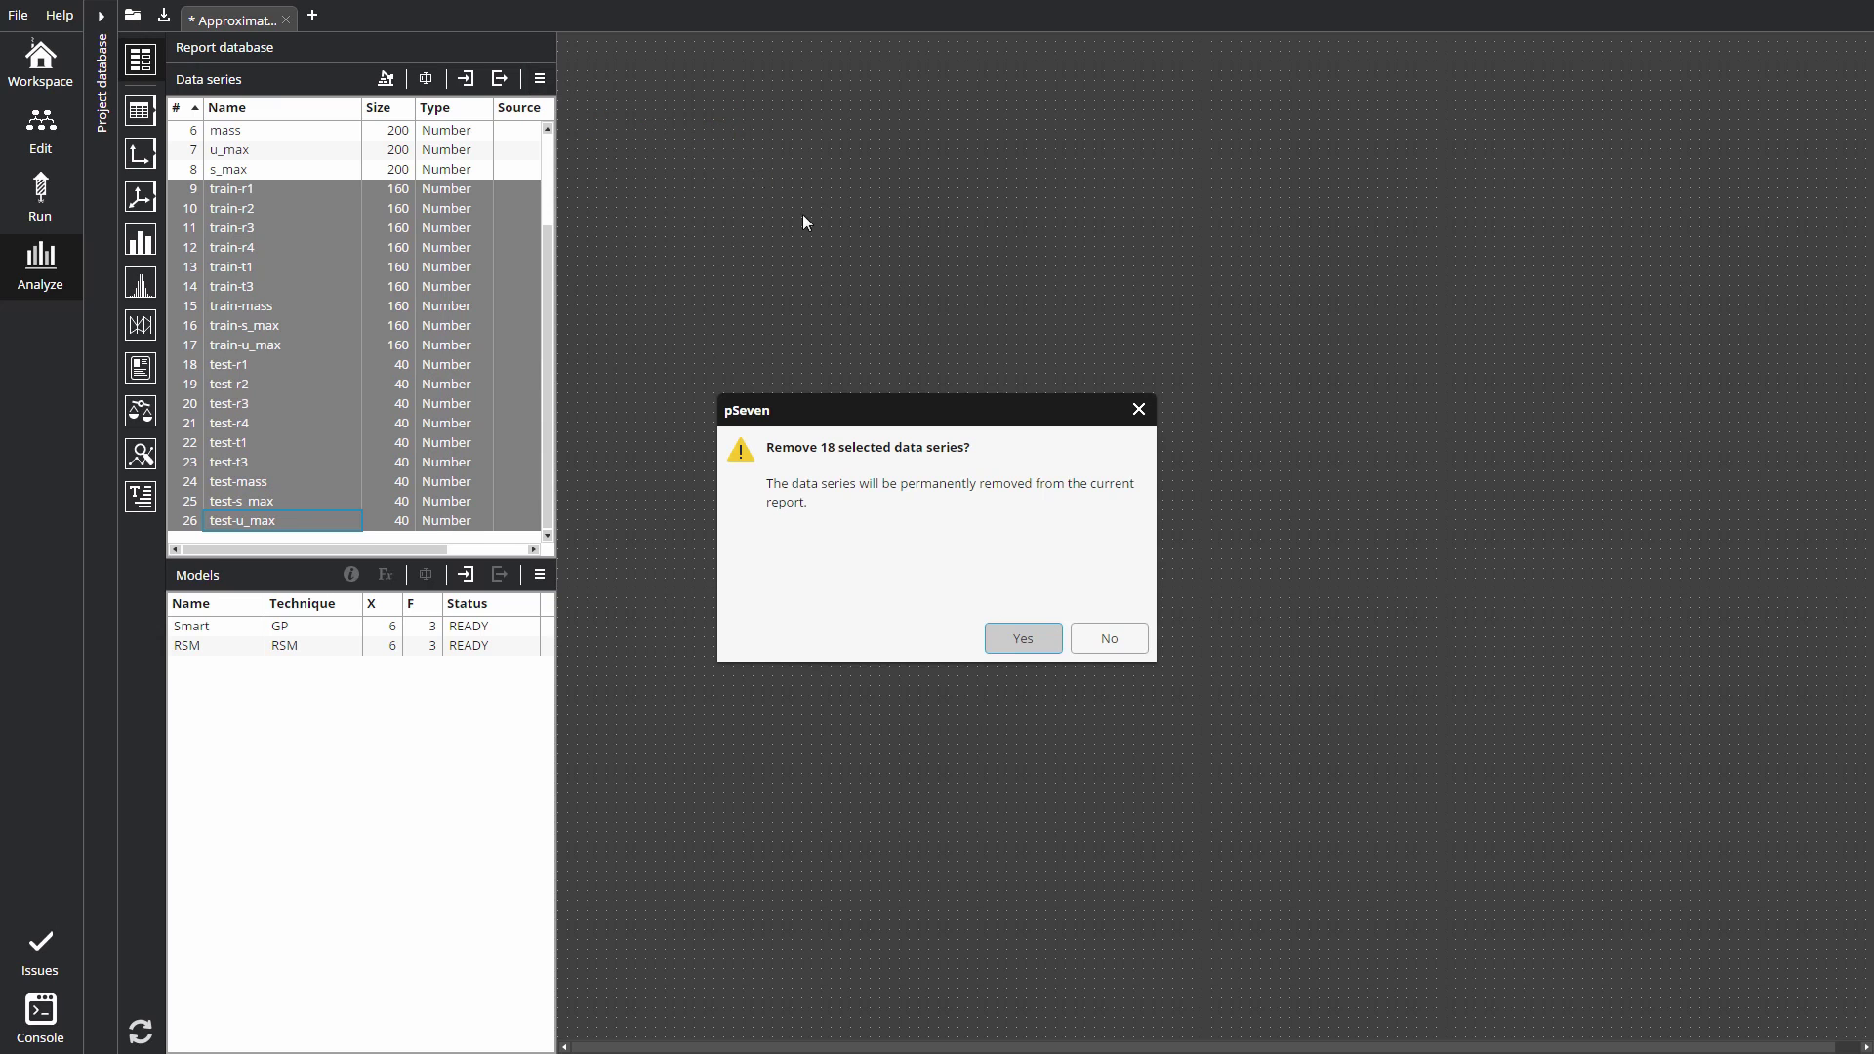
{"action": "left_click", "coordinate": [1024, 636]}
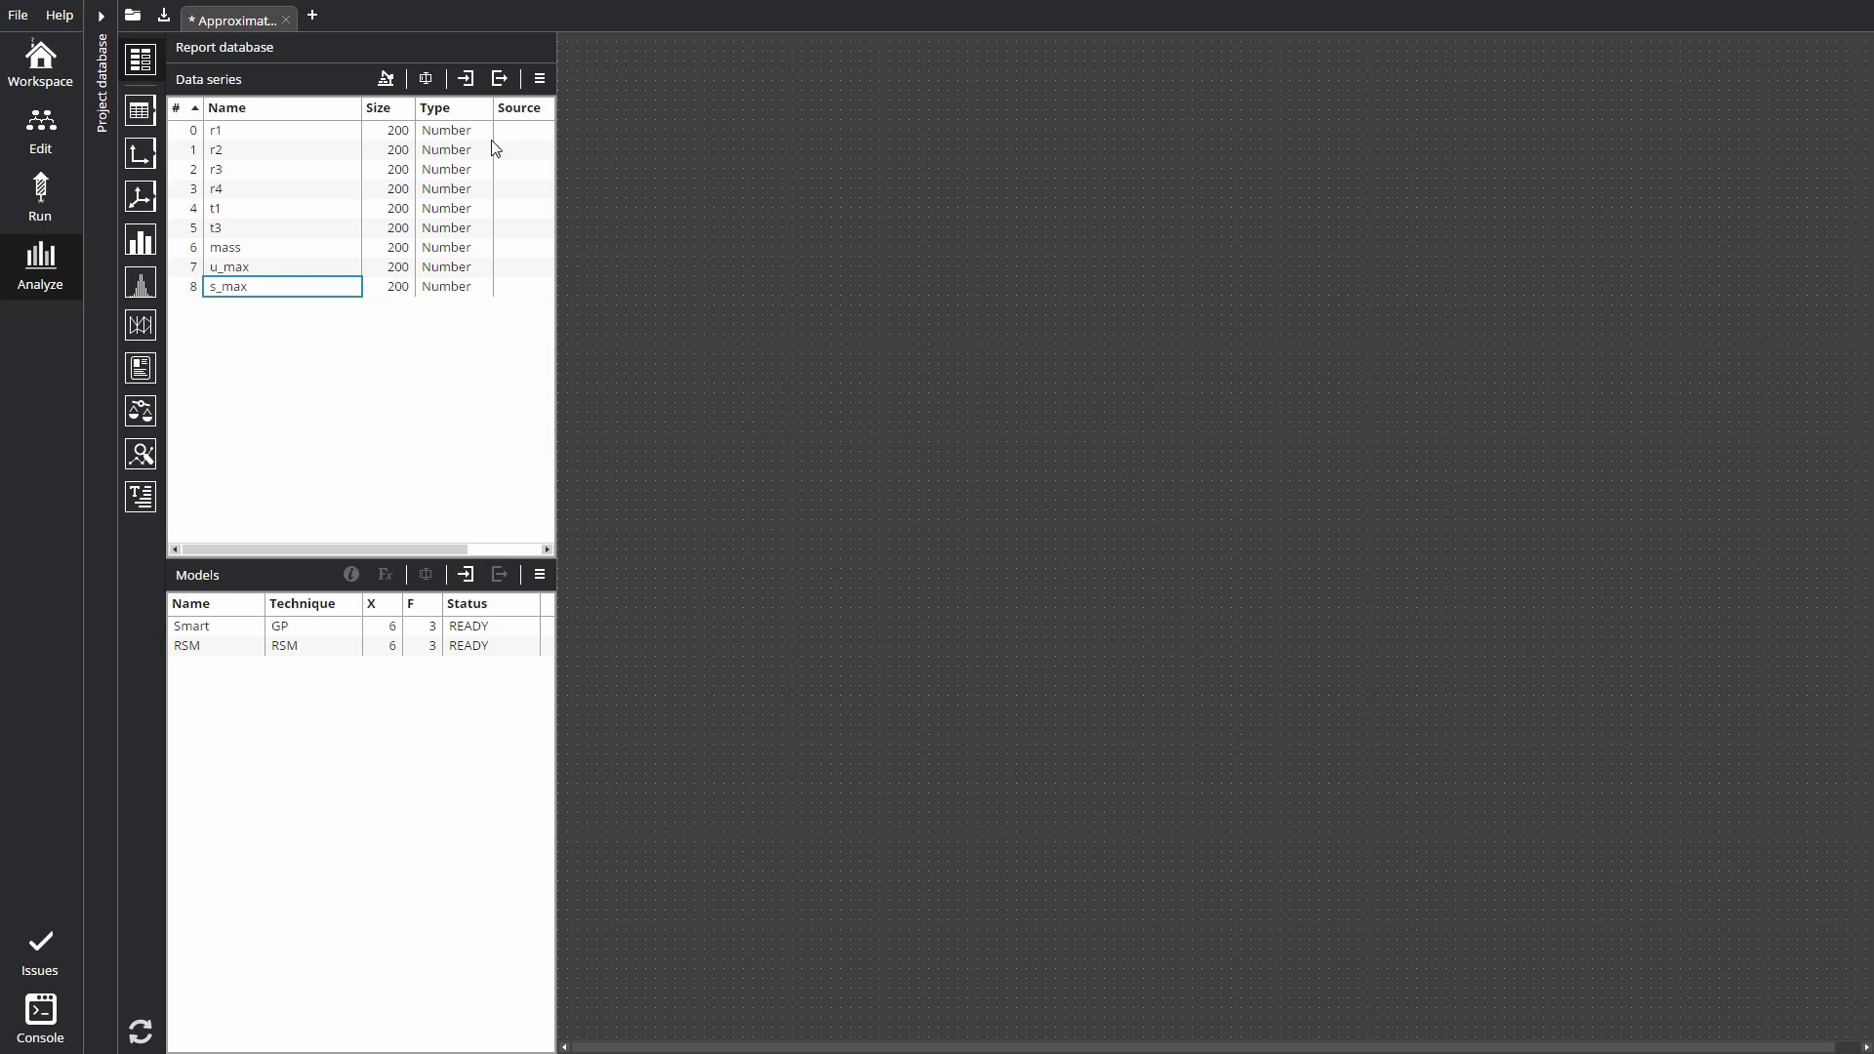
Import test.csv as the source file through Import data from CSV.
{"action": "left_click", "coordinate": [467, 80]}
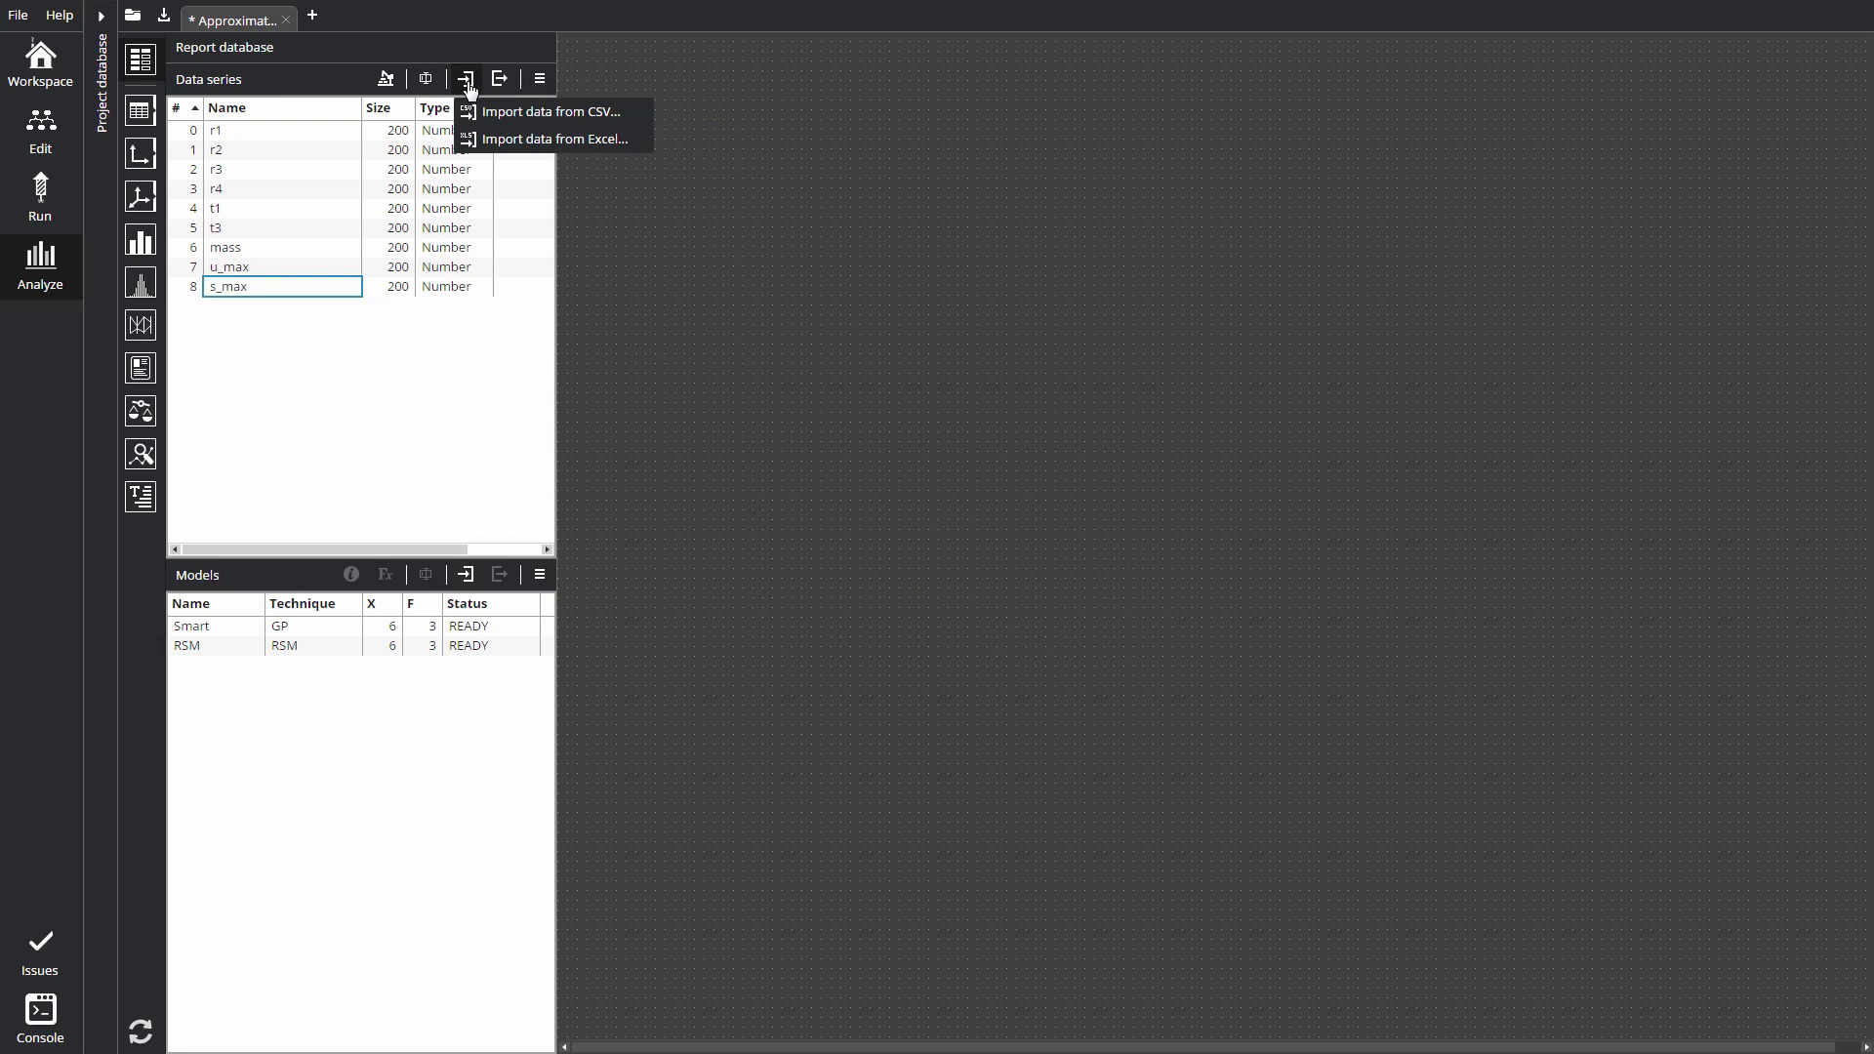
{"action": "left_click", "coordinate": [630, 118]}
{"action": "left_click", "coordinate": [1295, 261]}
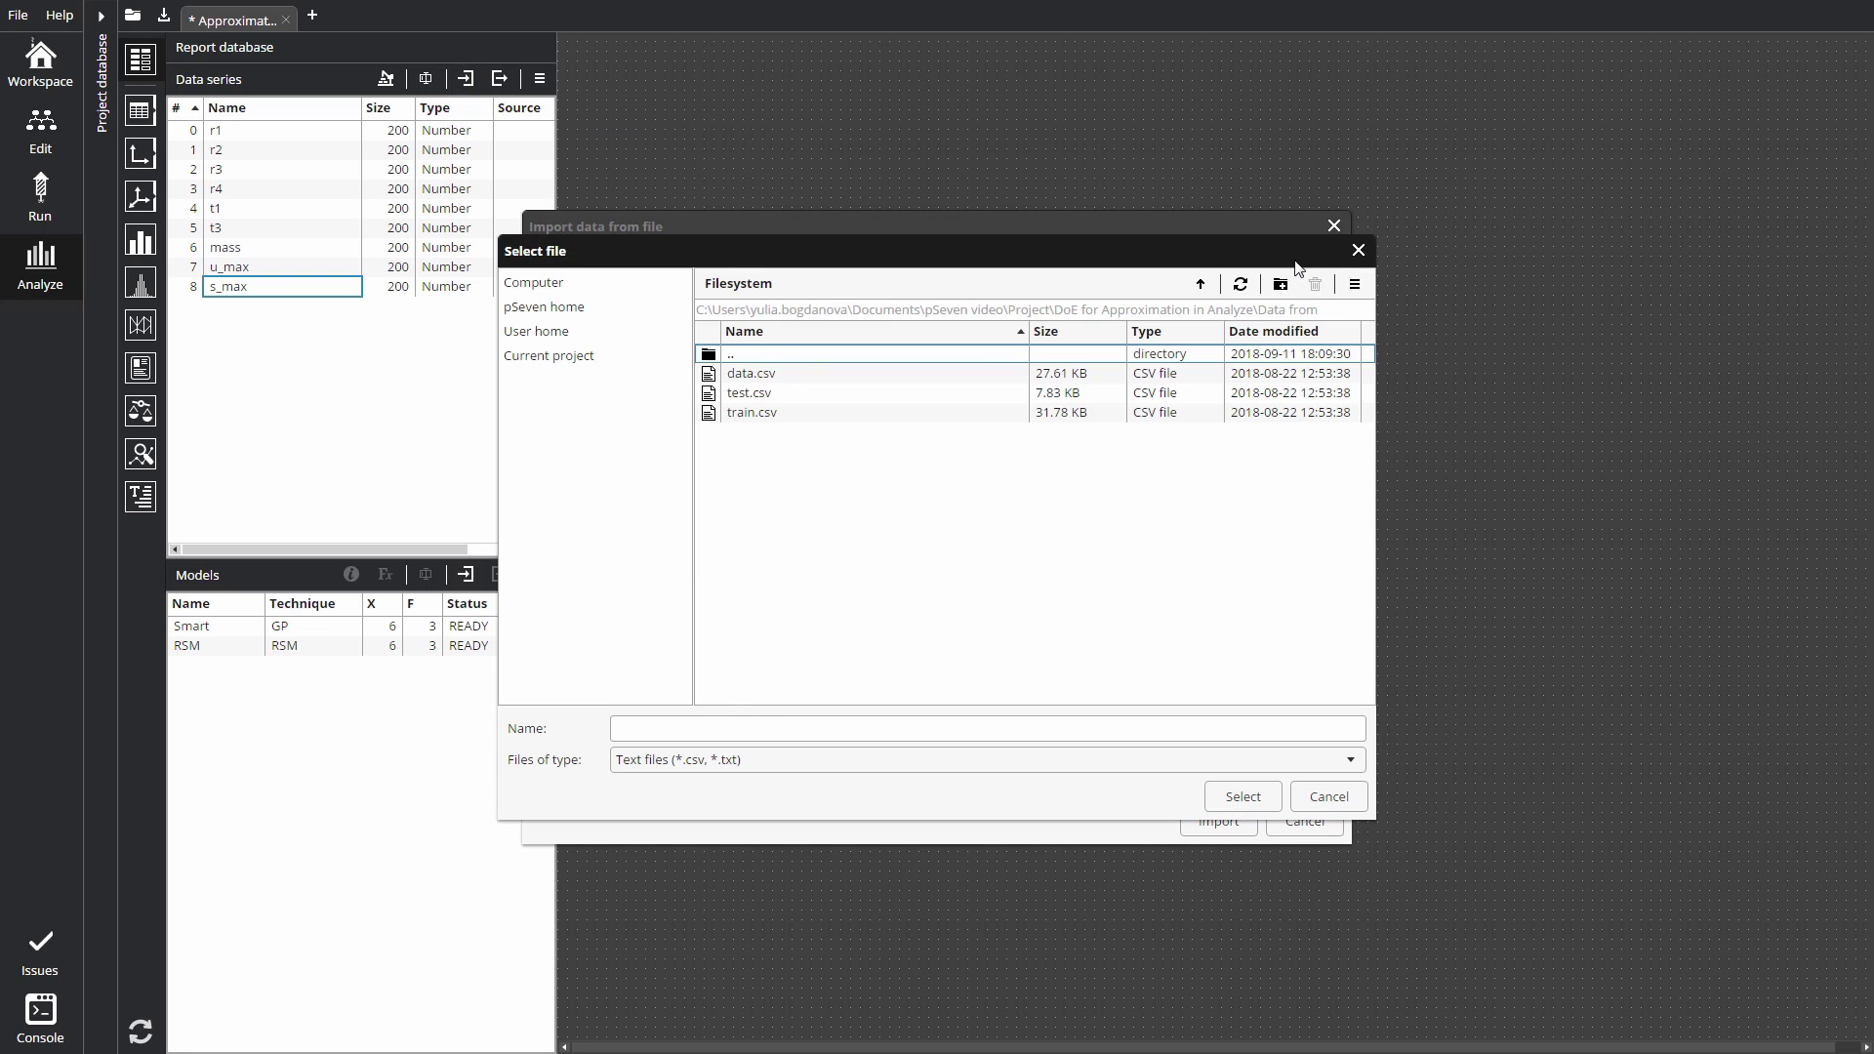
{"action": "left_click", "coordinate": [777, 394]}
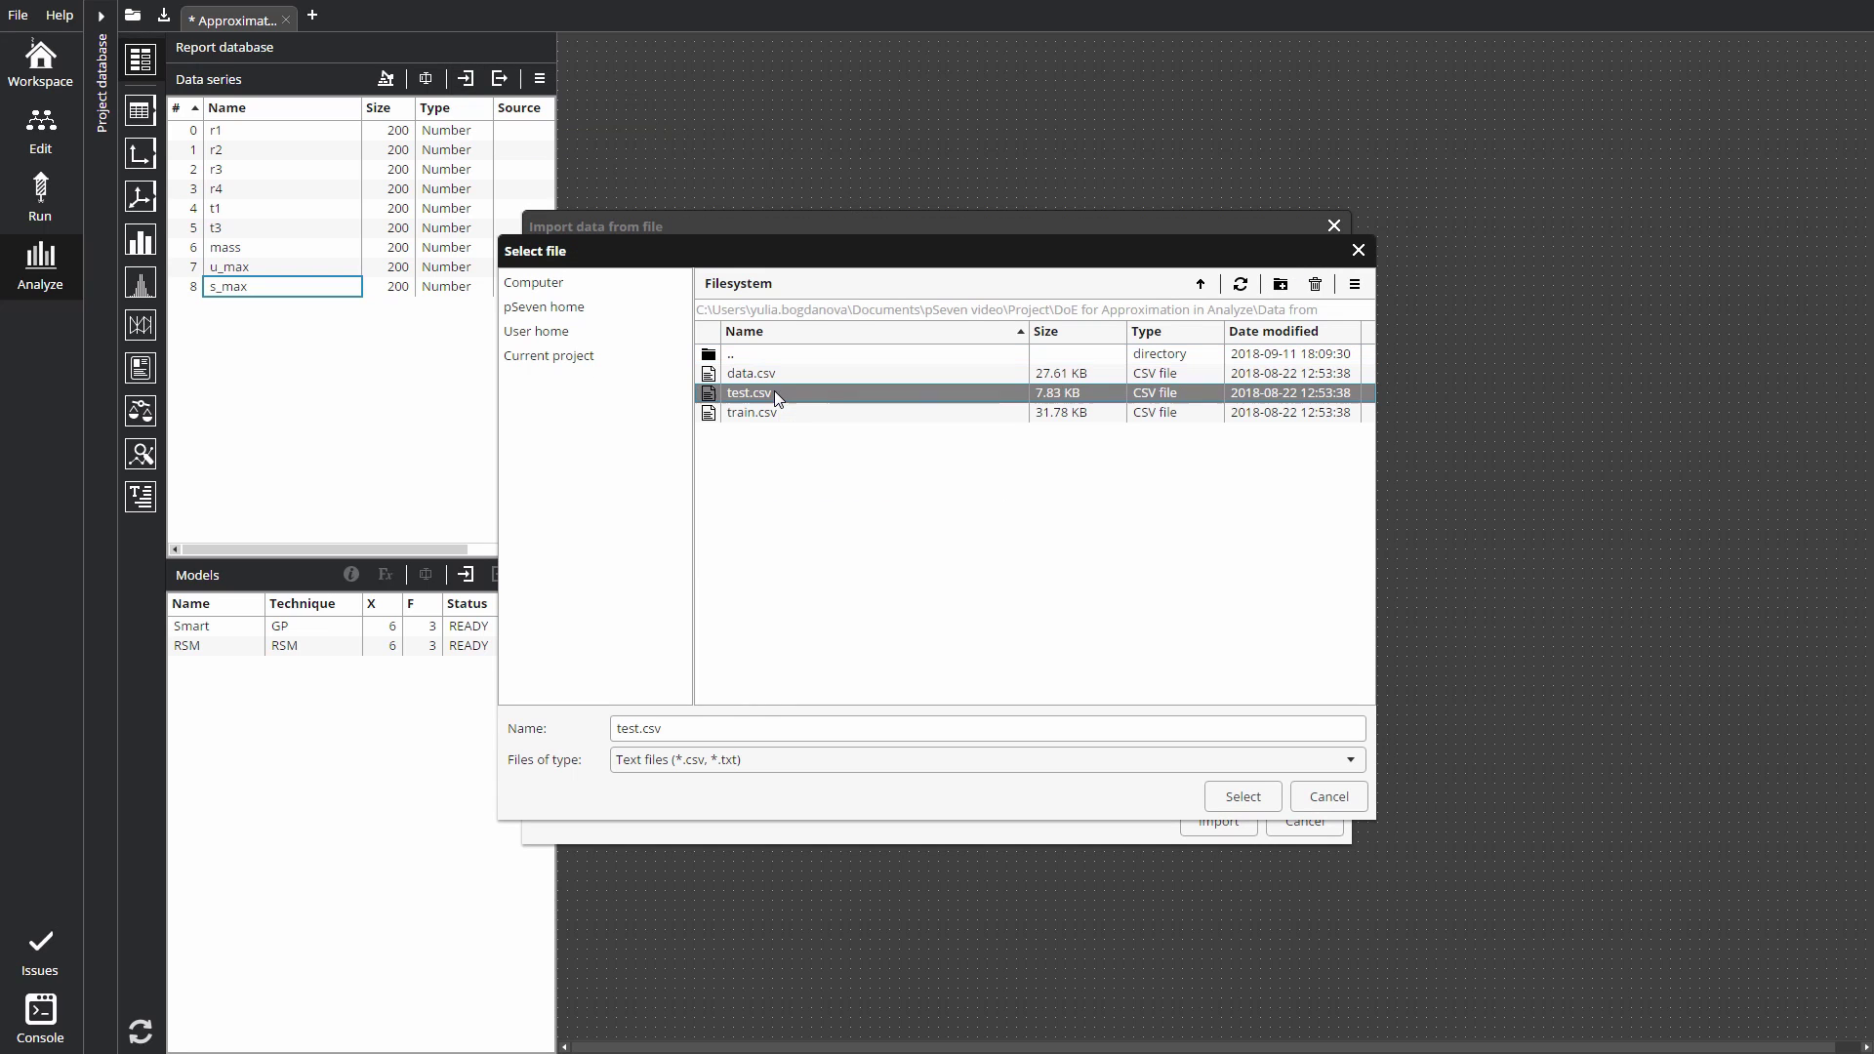
{"action": "left_click", "coordinate": [1238, 798]}
{"action": "left_click", "coordinate": [1216, 820]}
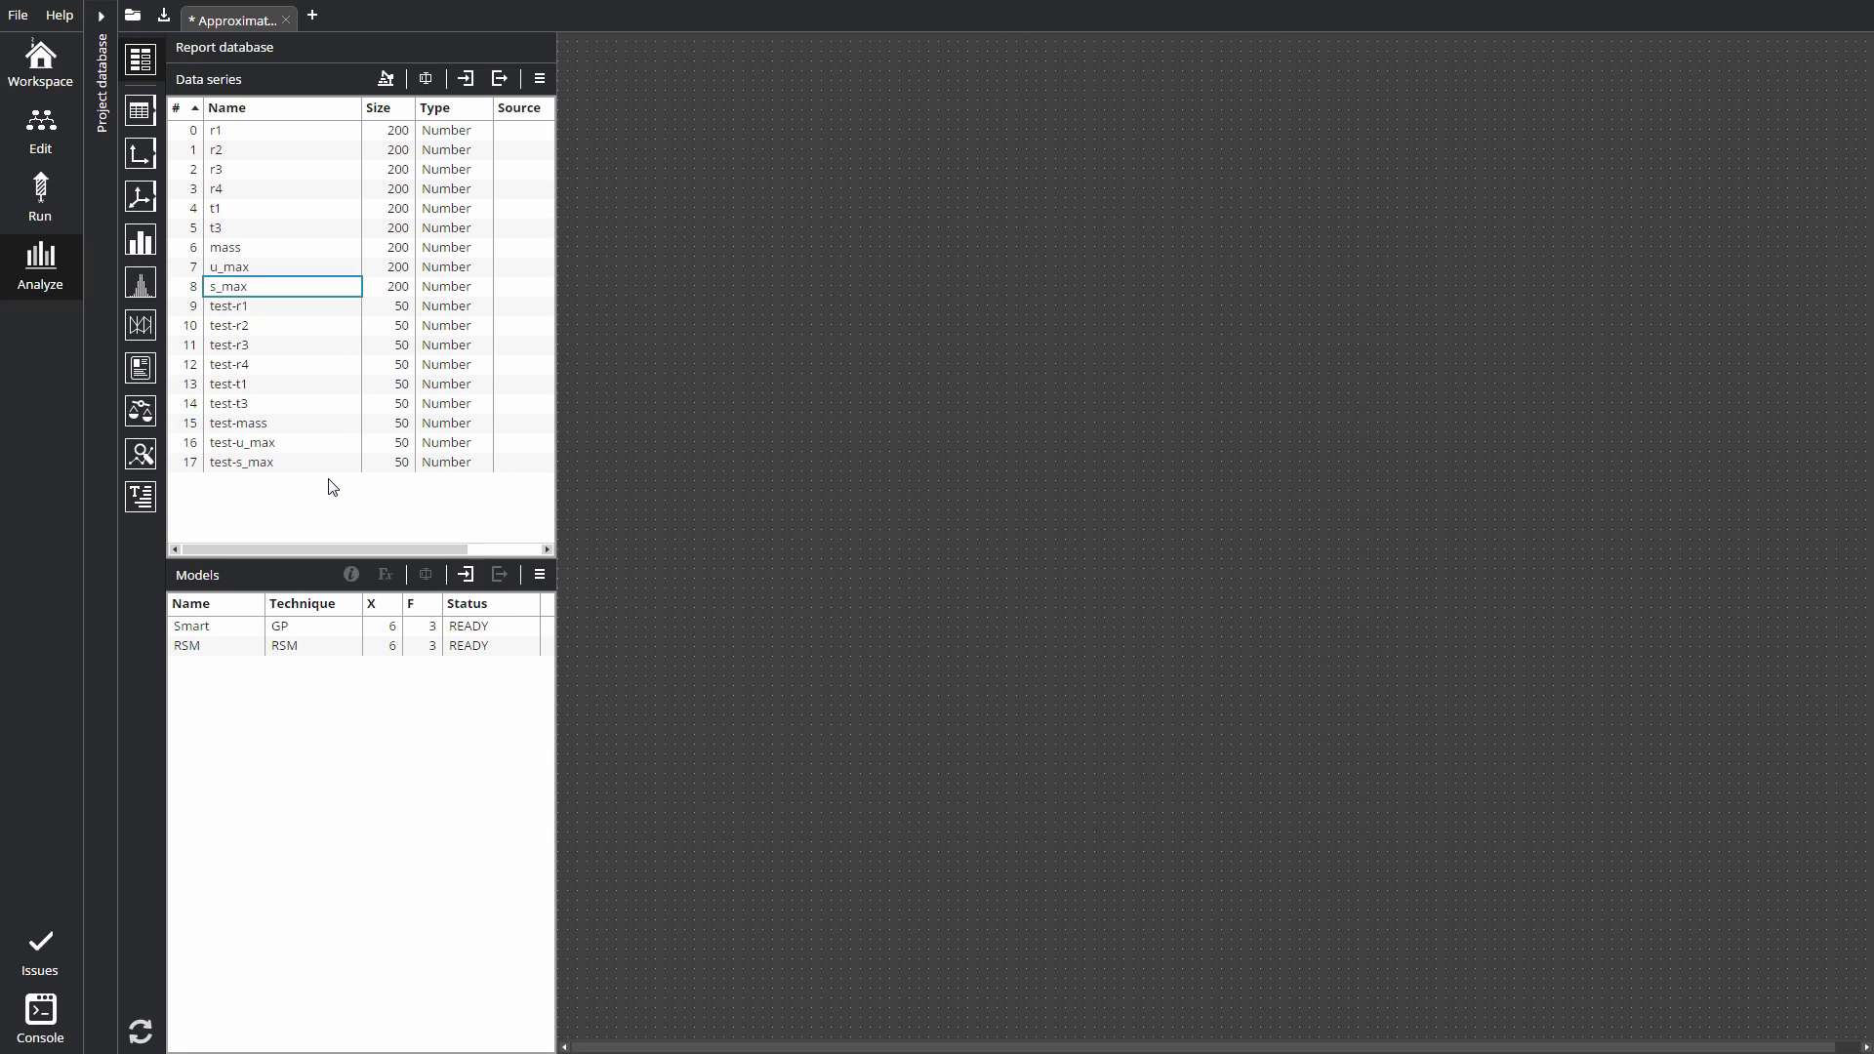
Open the Model validator for the Smart and RSM models with all test- series selected.
{"action": "left_click", "coordinate": [236, 626]}
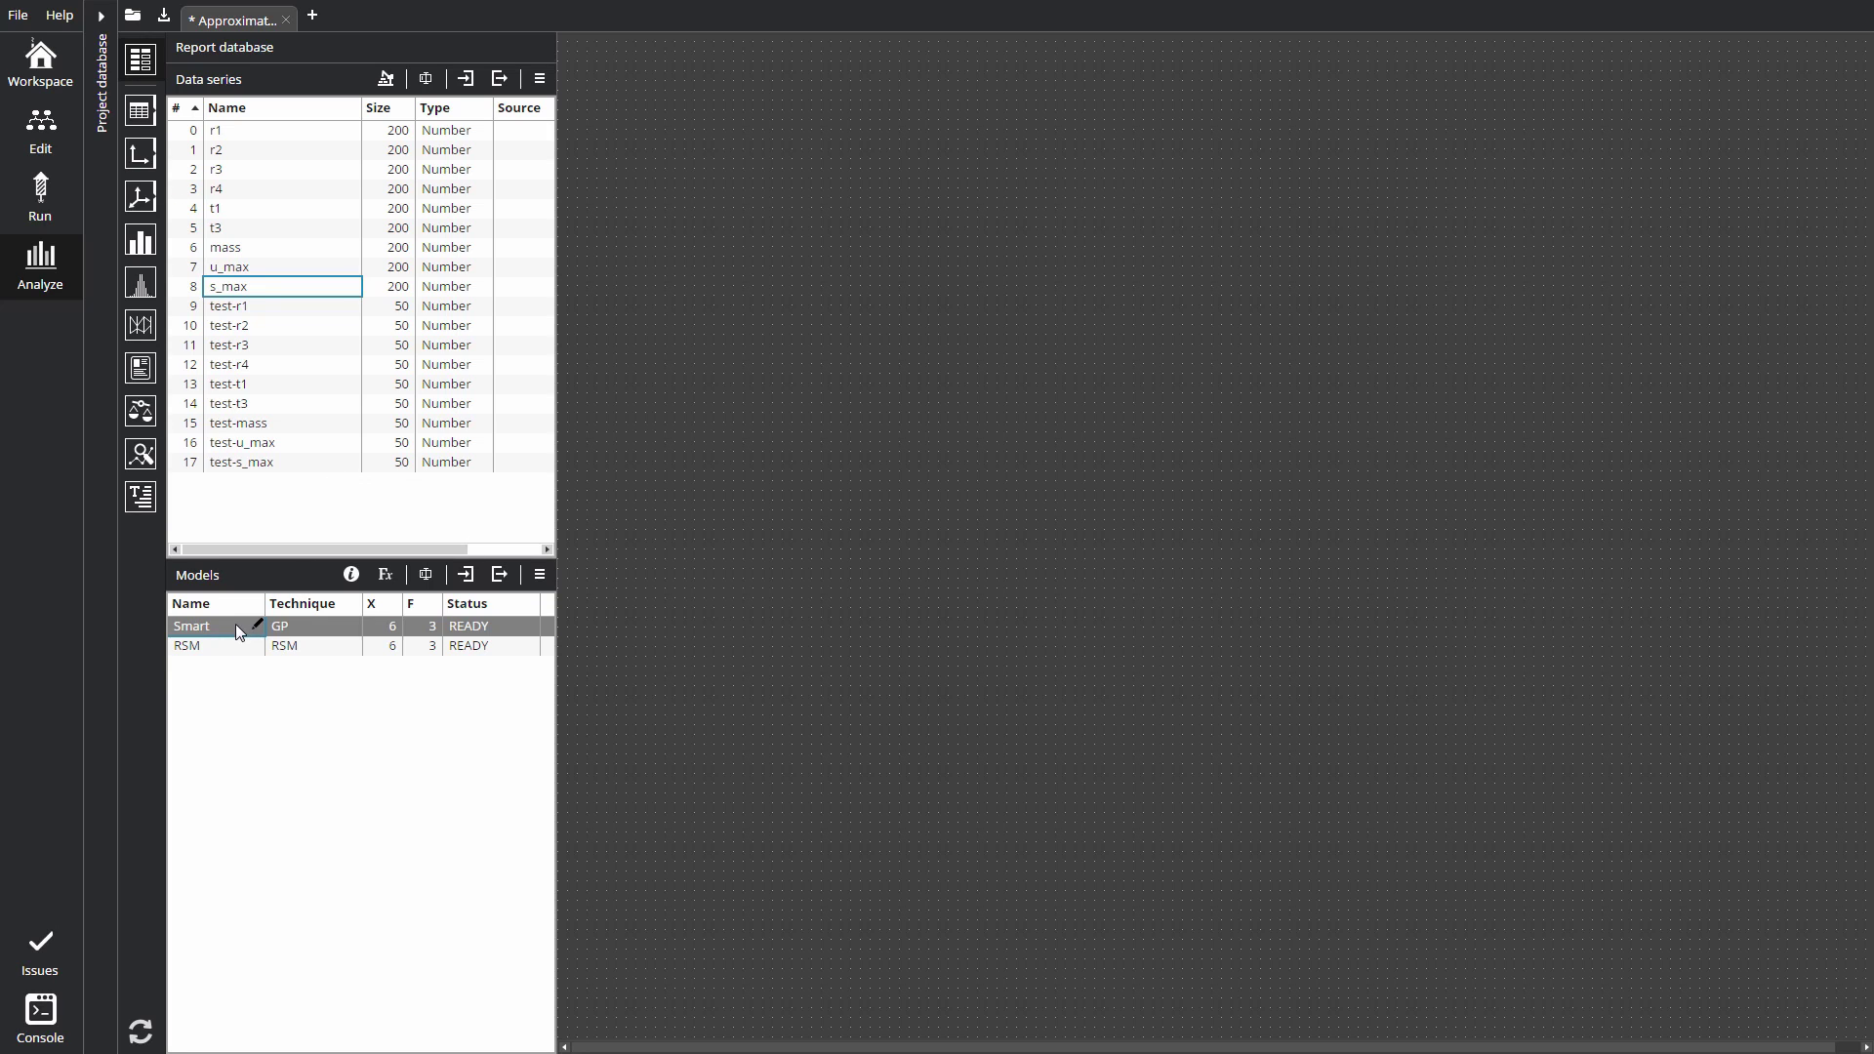
{"action": "left_click", "coordinate": [236, 647], "text": "shift"}
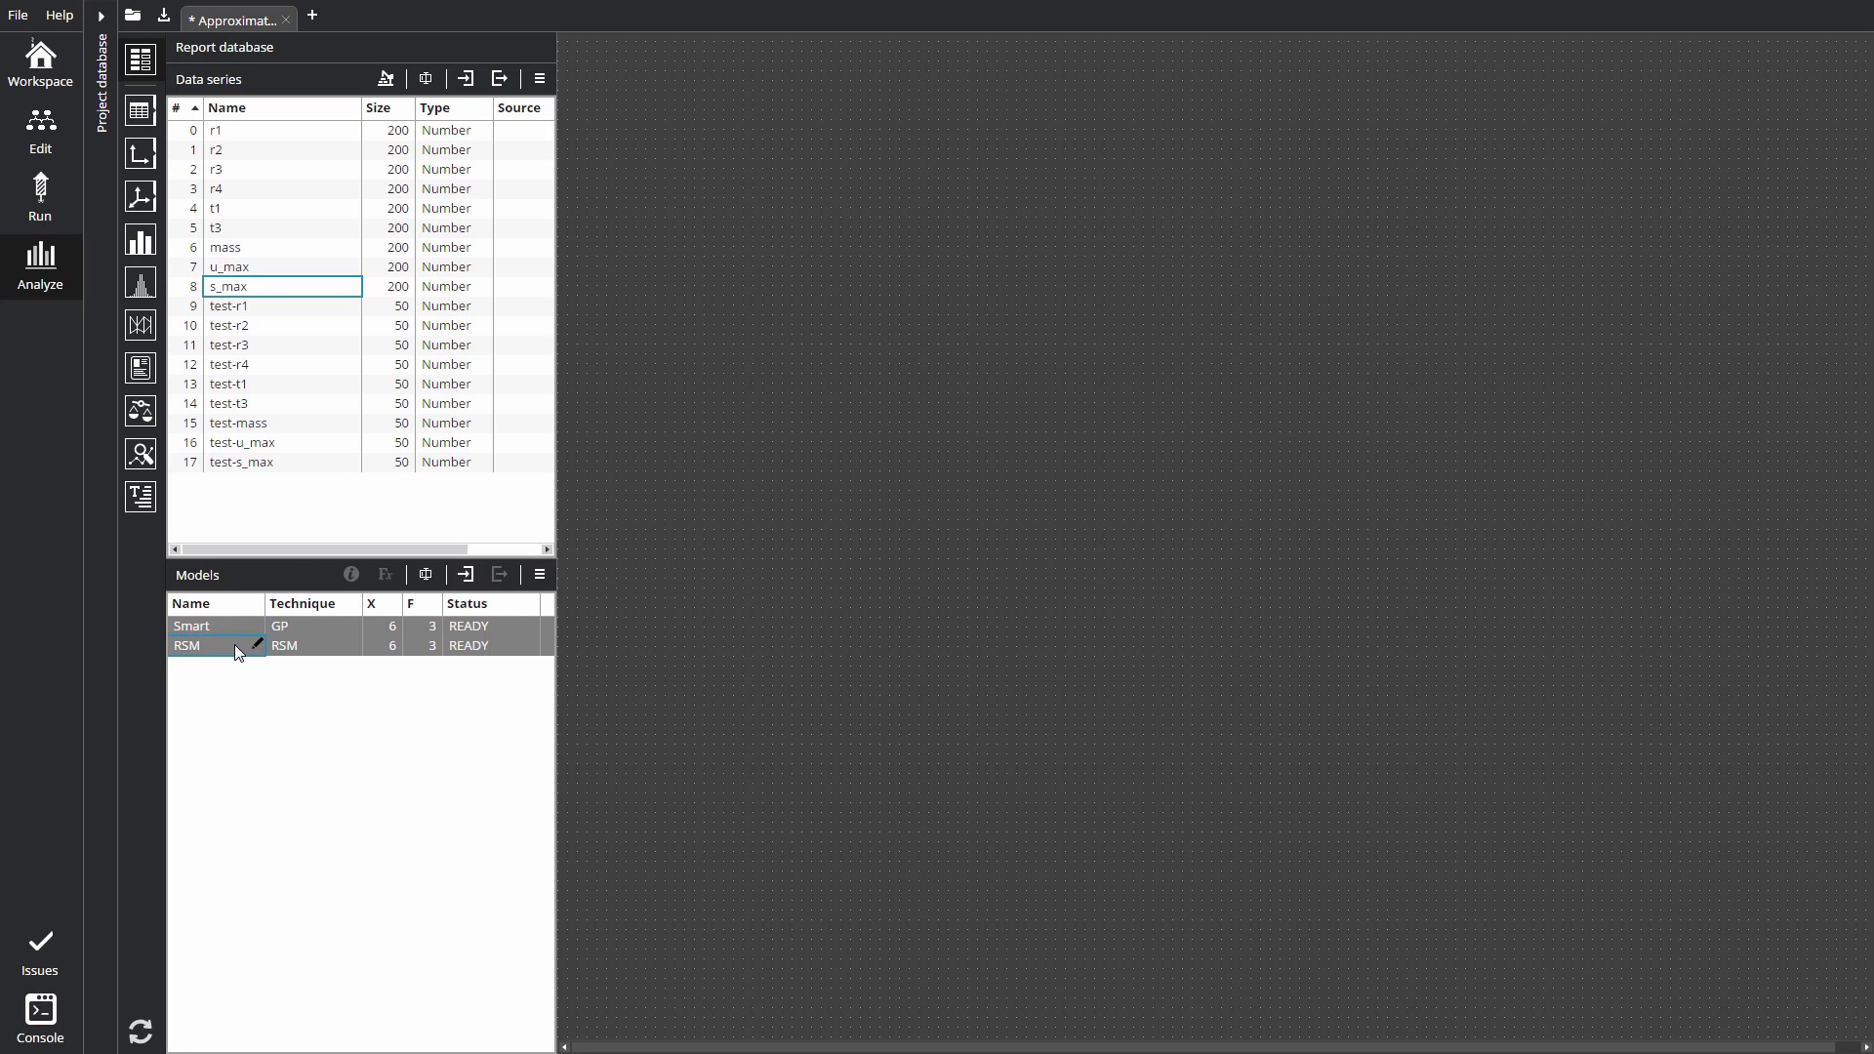
{"action": "left_click", "coordinate": [251, 306]}
{"action": "left_click", "coordinate": [272, 463], "text": "shift"}
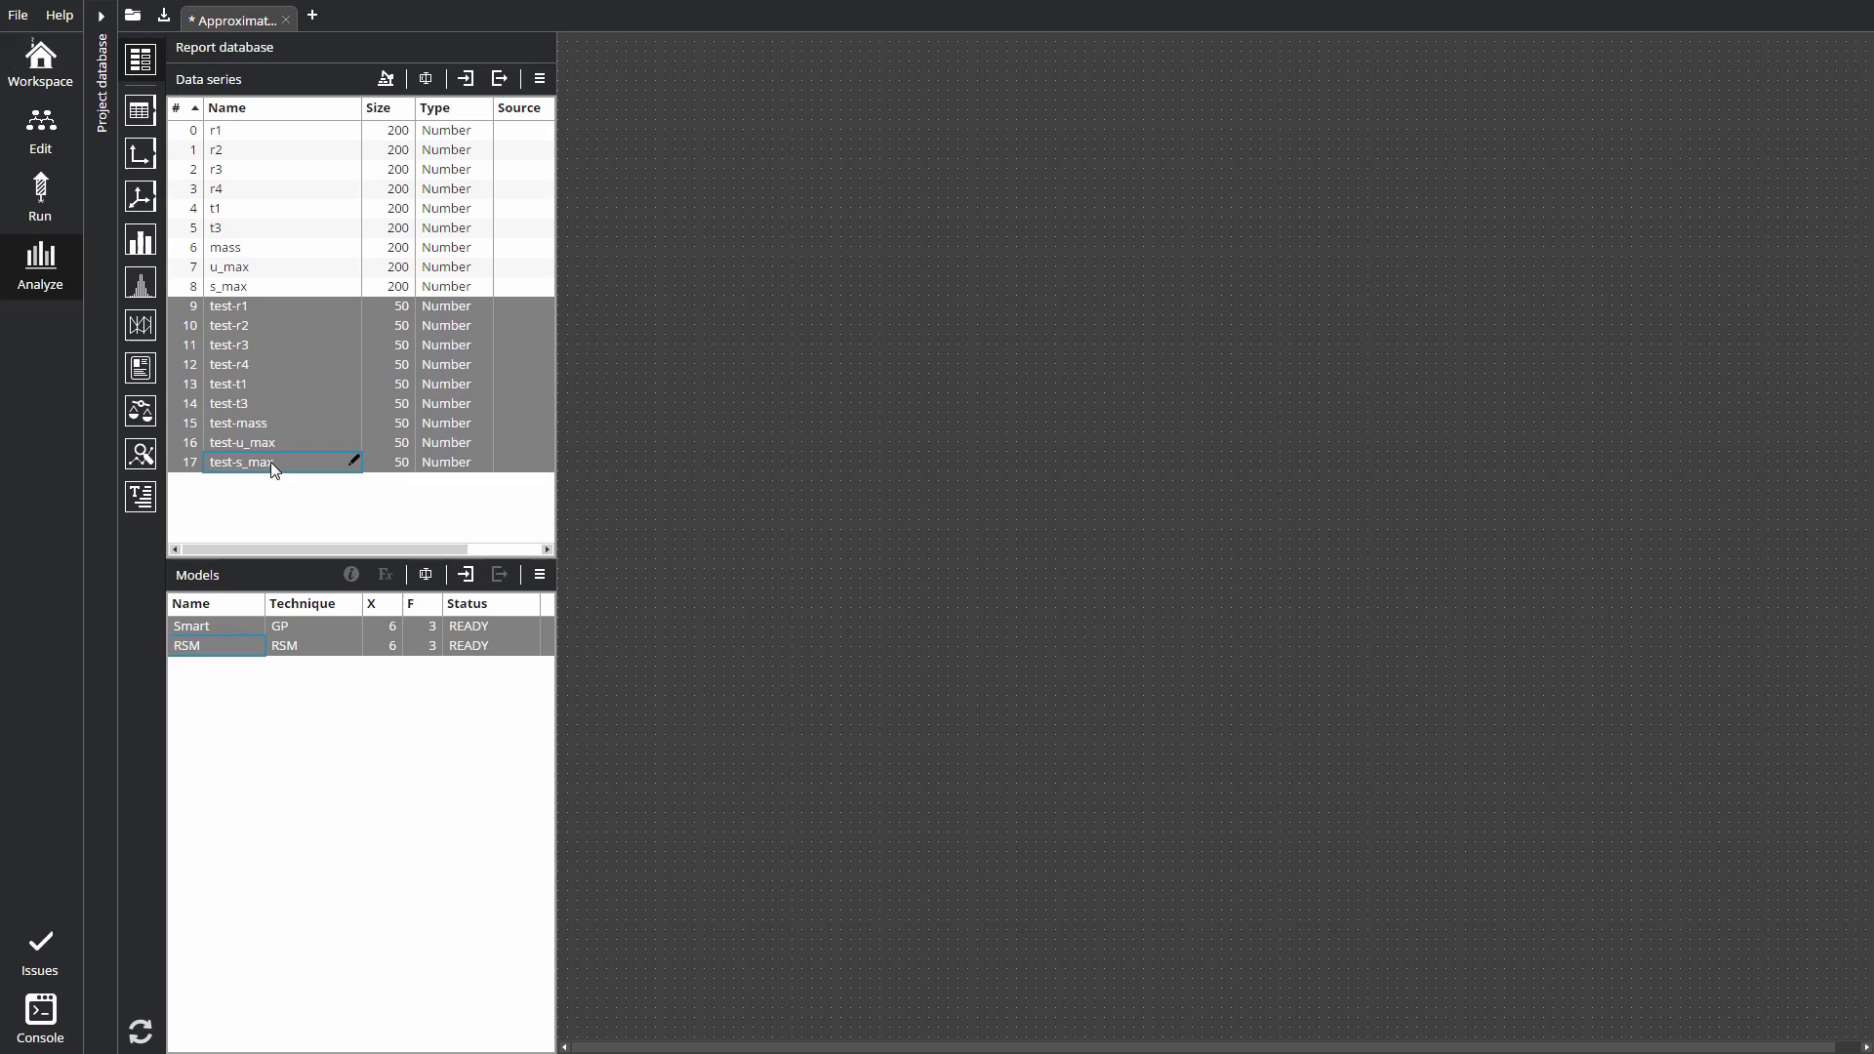
{"action": "left_click", "coordinate": [142, 414]}
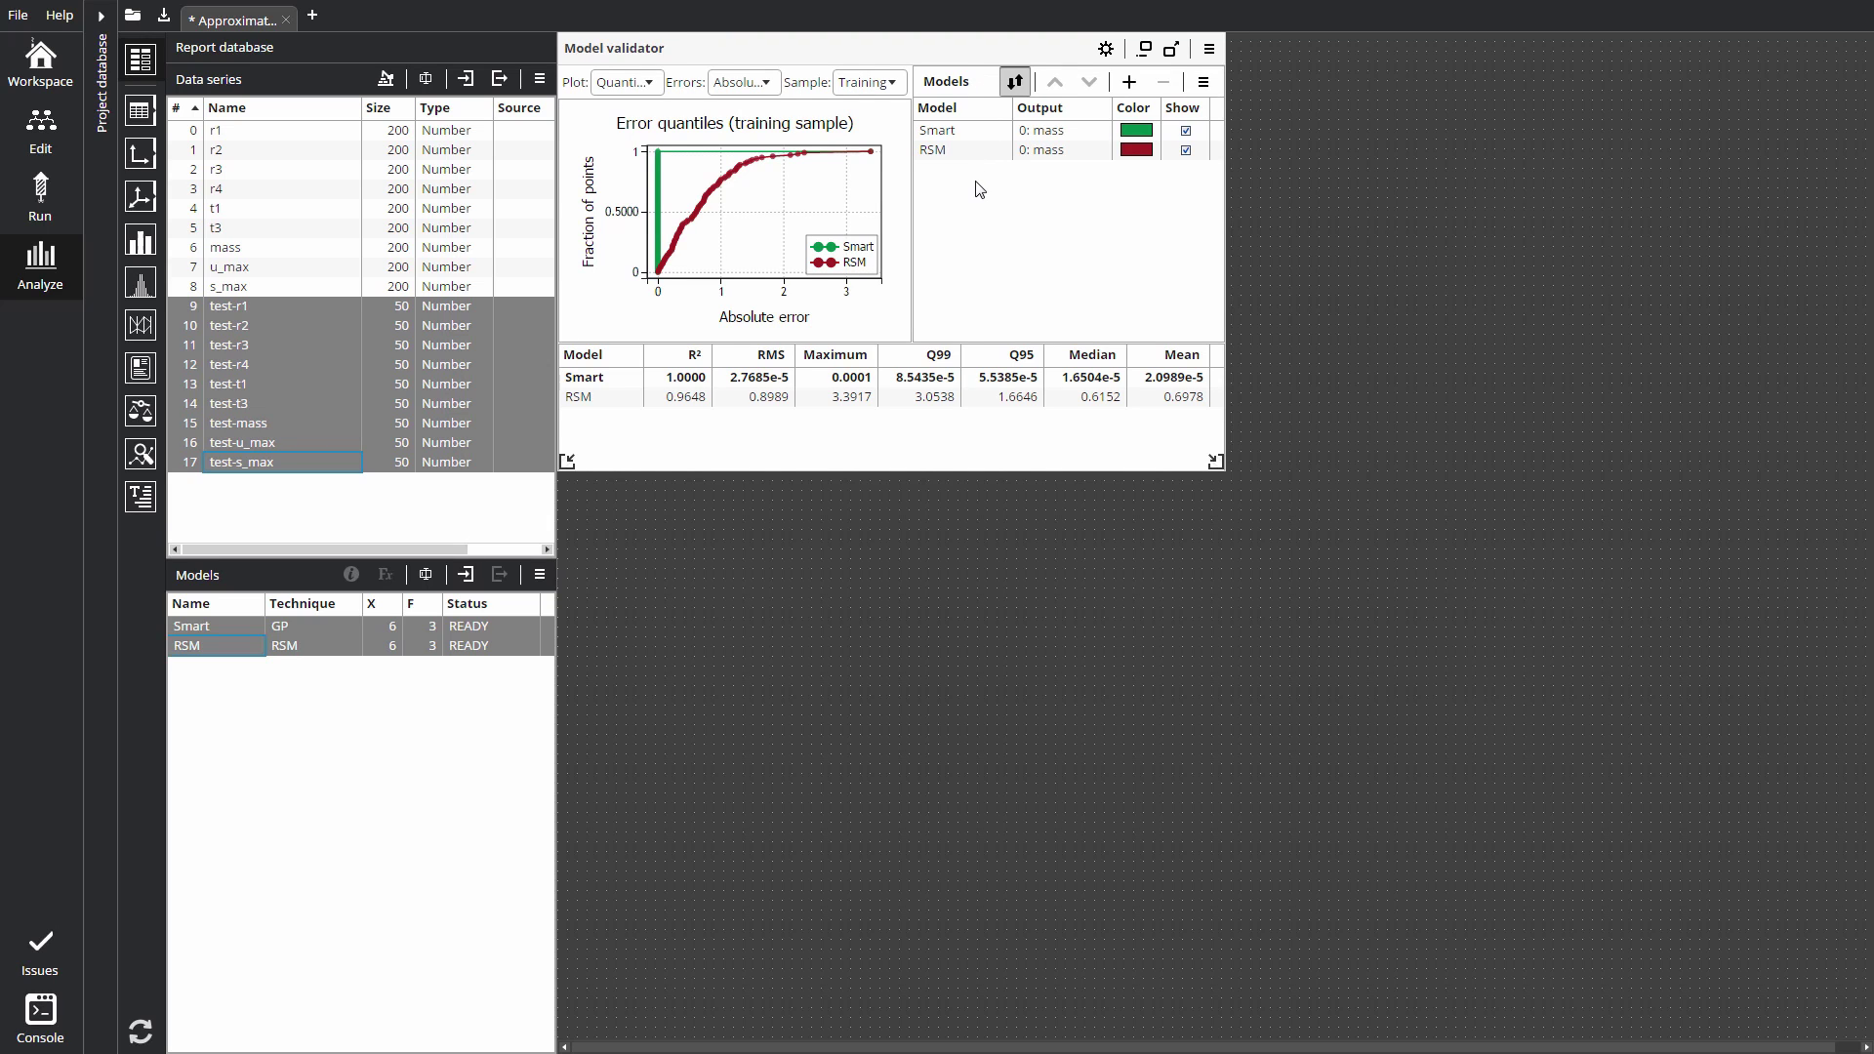
Compare the models on s_max and make Smart's curve blue, toggling its visibility off and on.
{"action": "left_click", "coordinate": [1098, 131]}
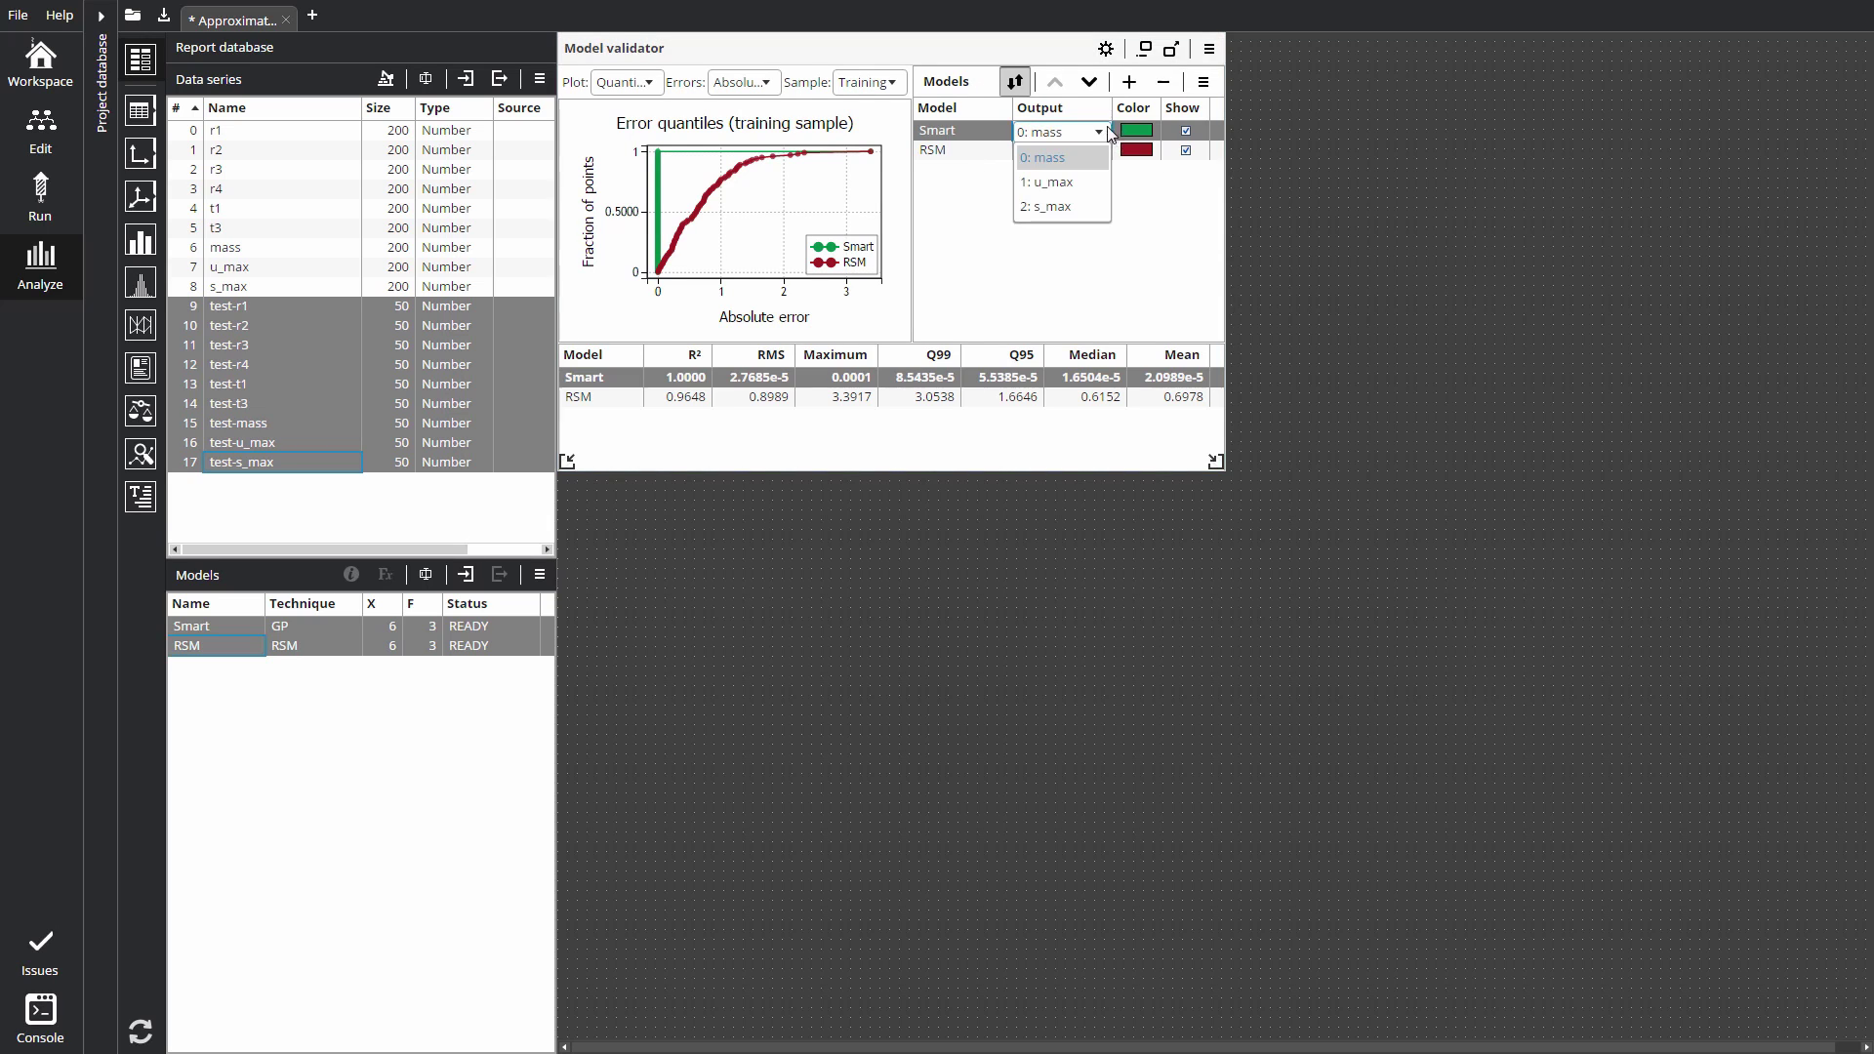
{"action": "left_click", "coordinate": [1091, 205]}
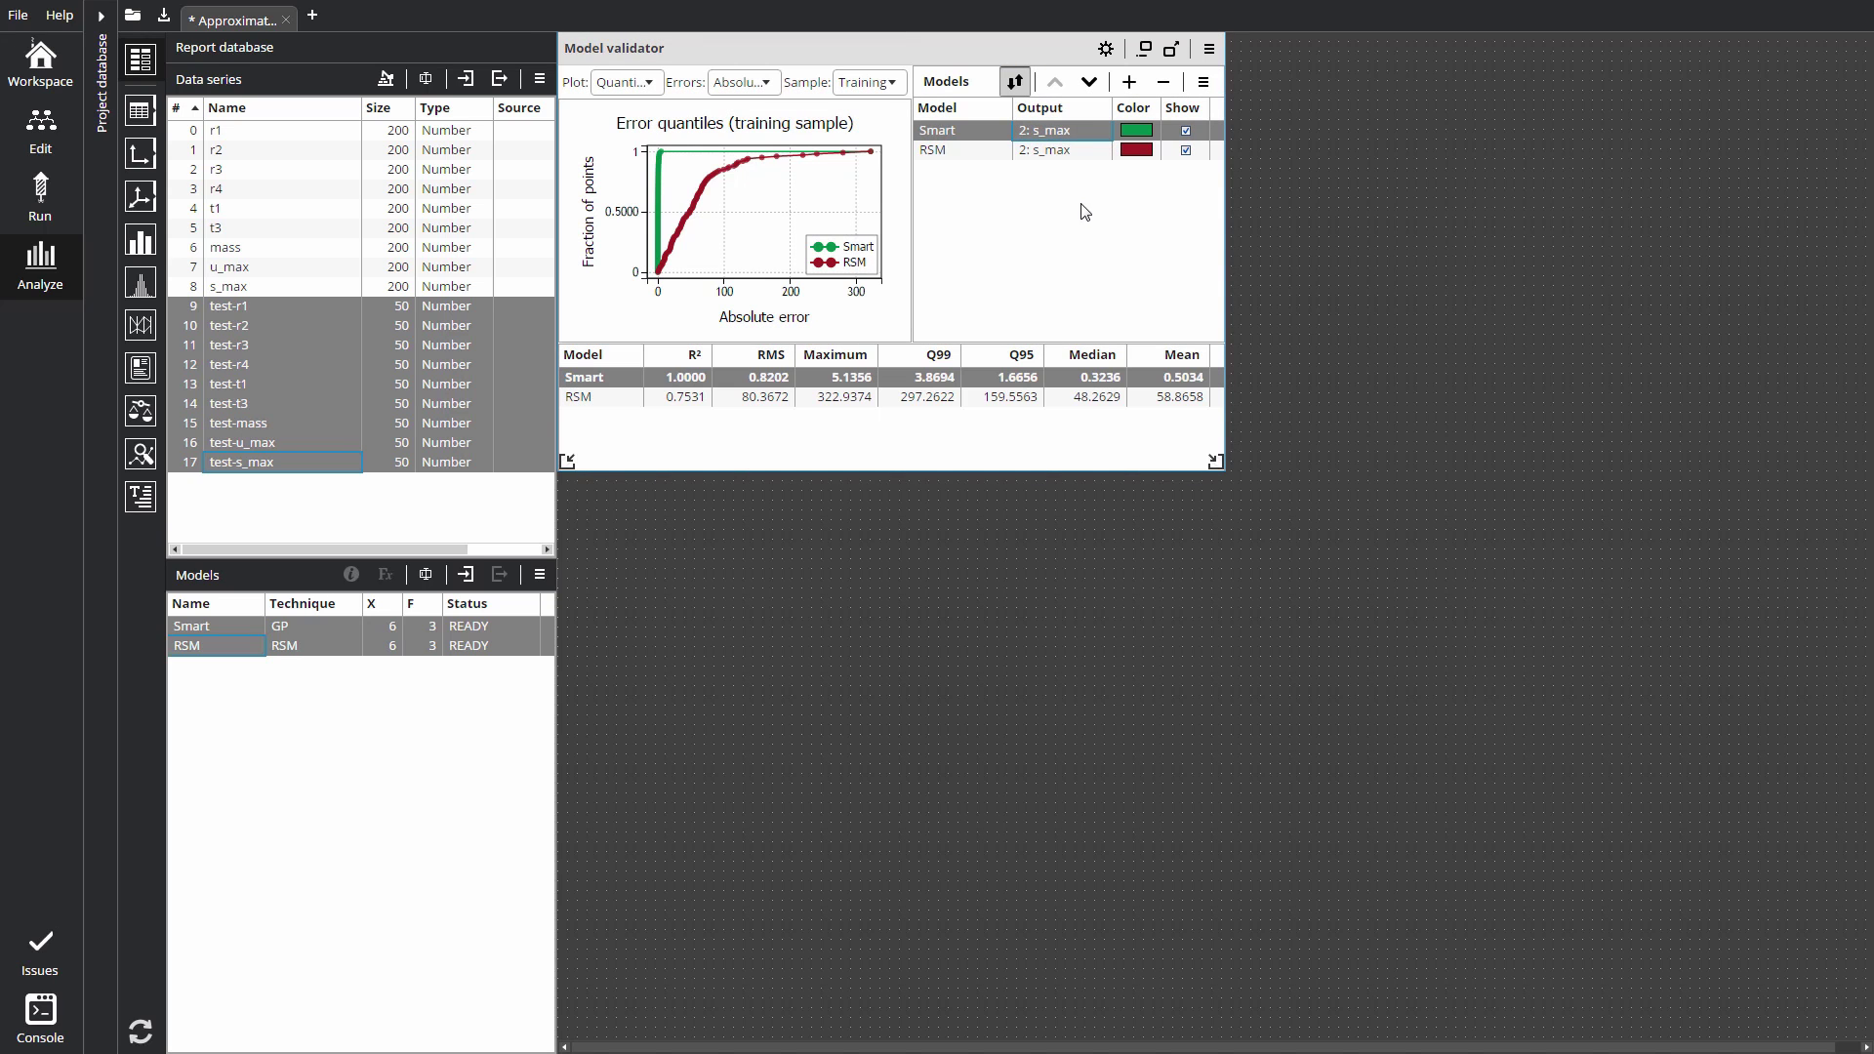
{"action": "left_click", "coordinate": [1138, 131]}
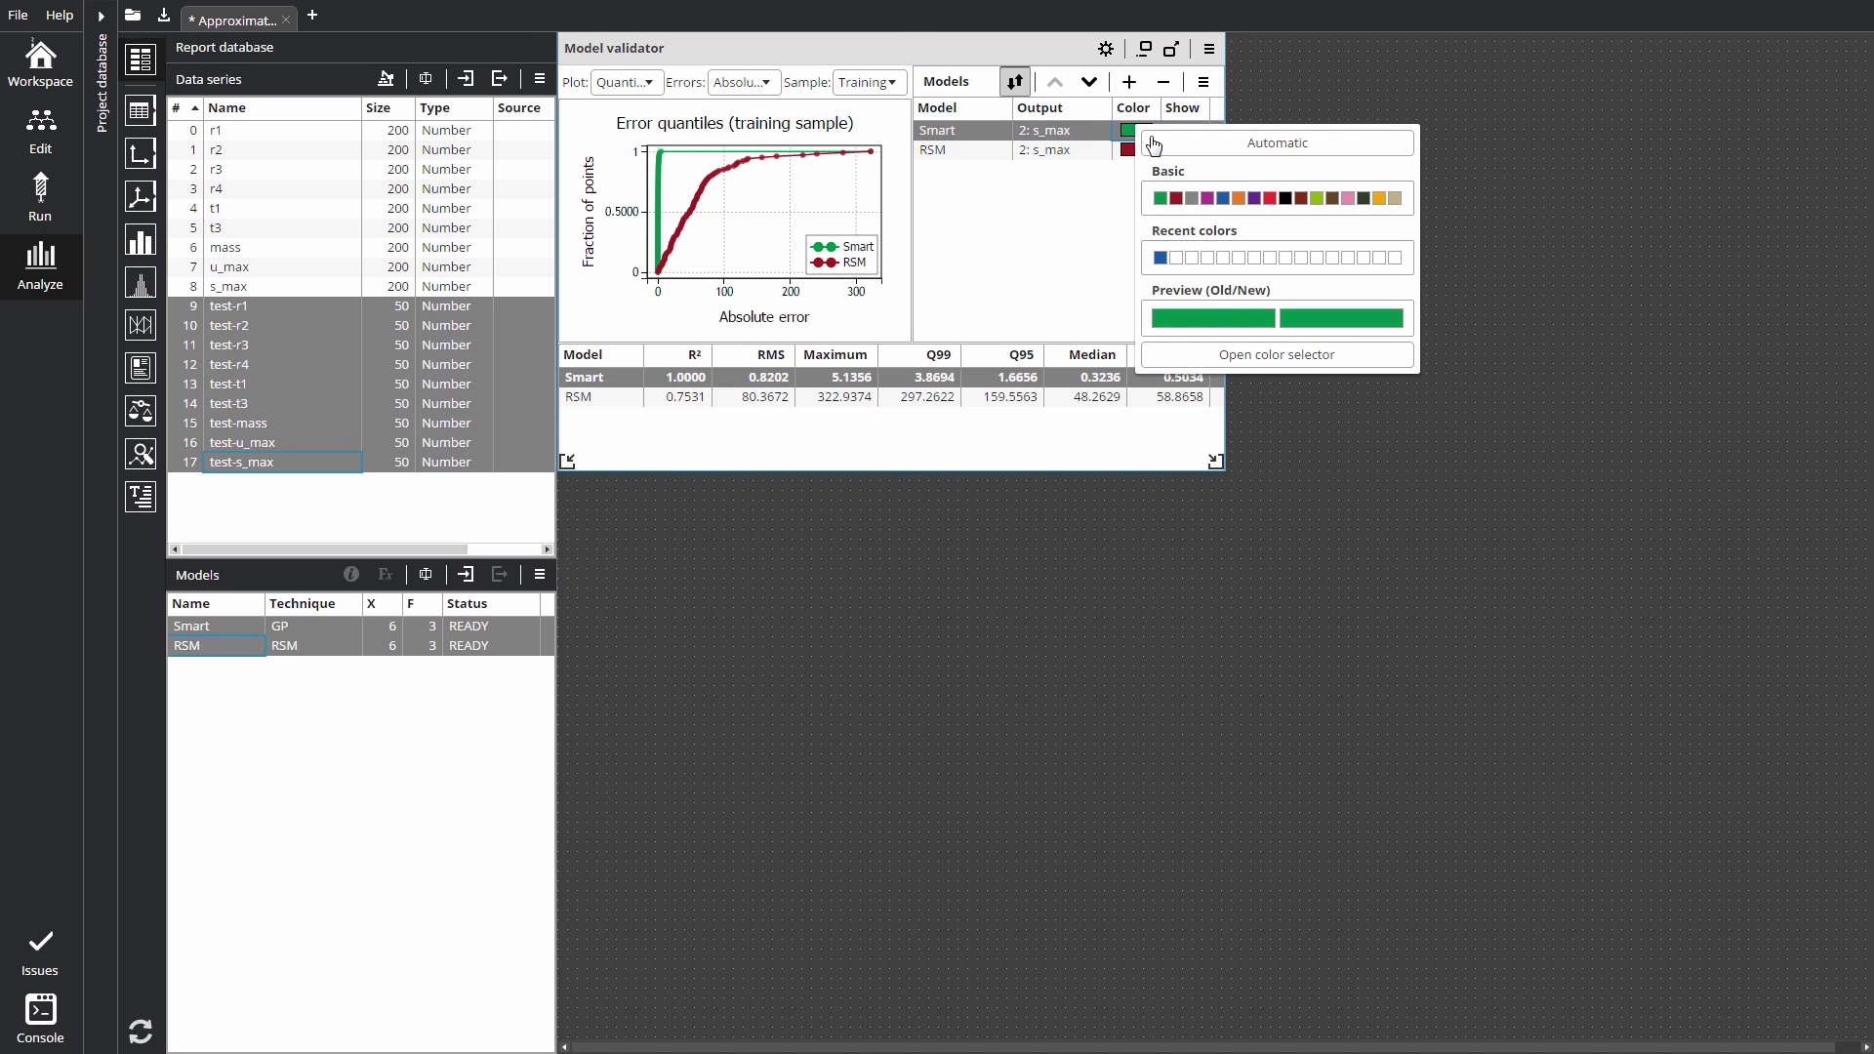
{"action": "left_click", "coordinate": [1226, 205]}
{"action": "left_click", "coordinate": [1186, 131]}
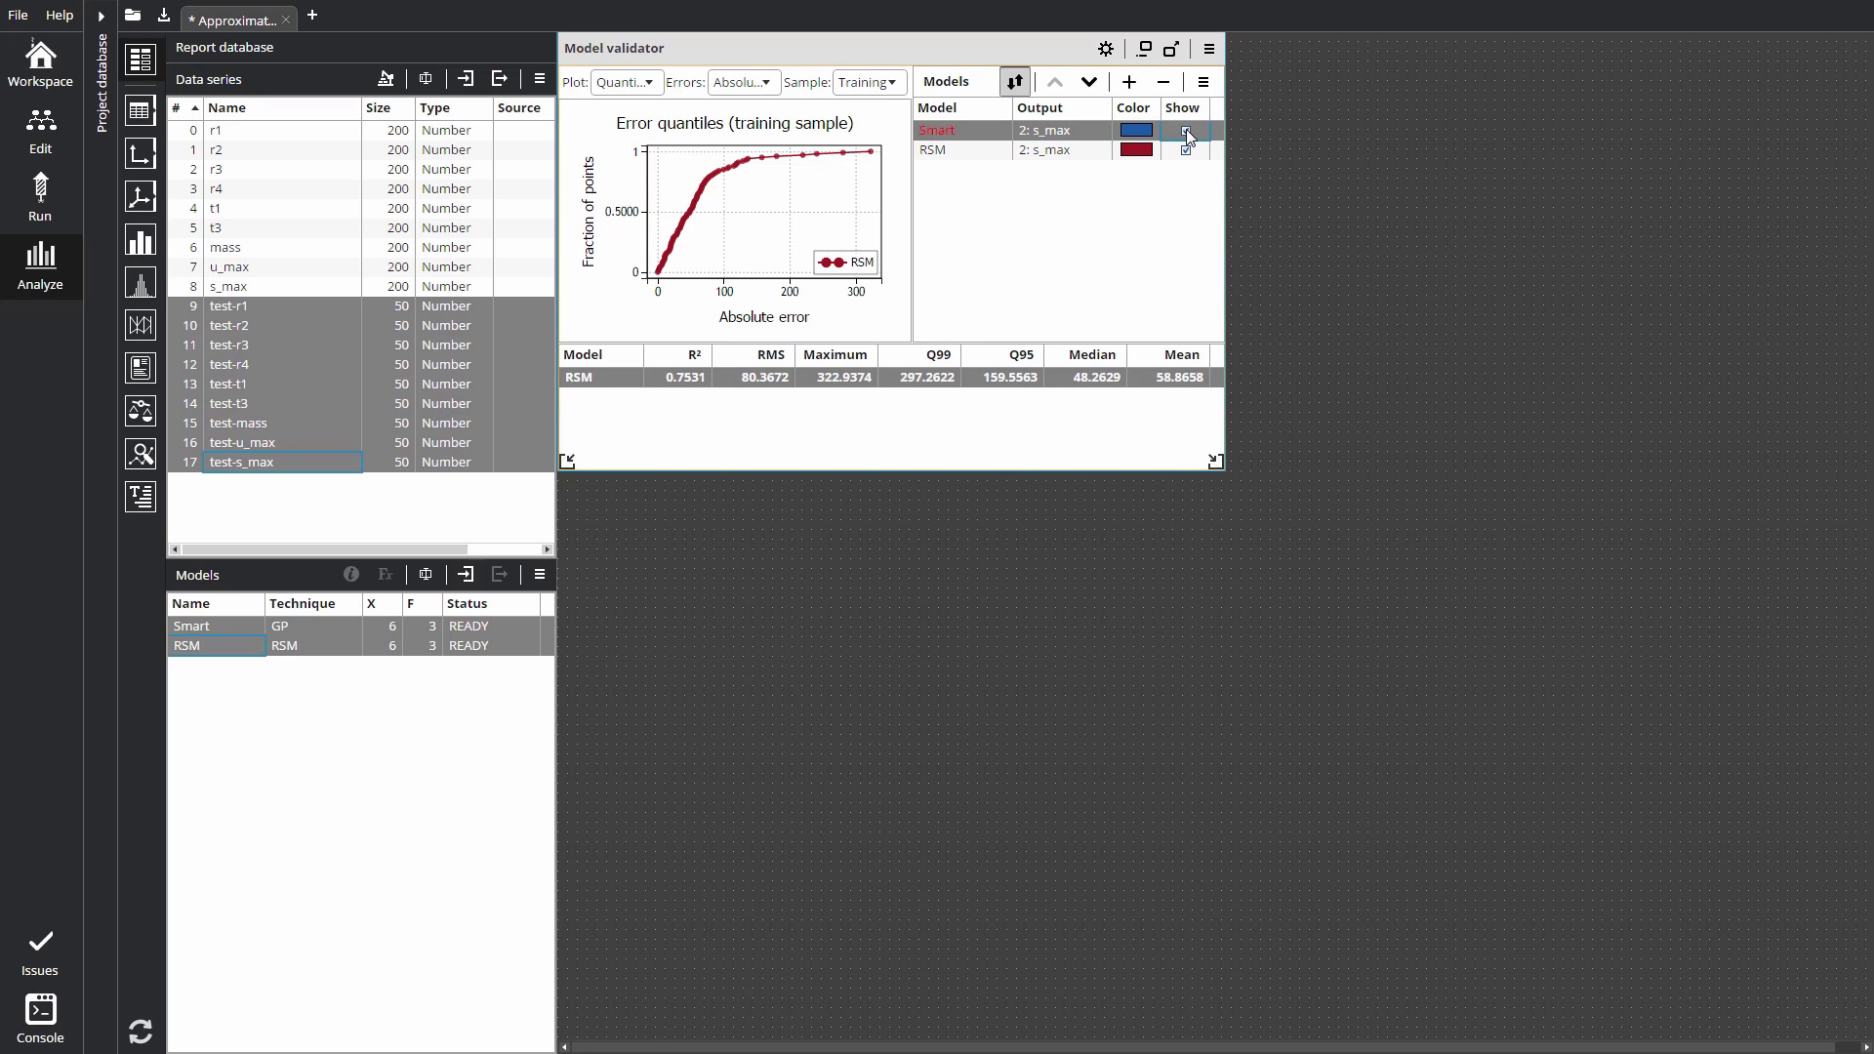
{"action": "left_click", "coordinate": [1186, 130]}
Review the Plot, Errors and Sample options, leaving them unchanged with the Training sample.
{"action": "left_click", "coordinate": [649, 83]}
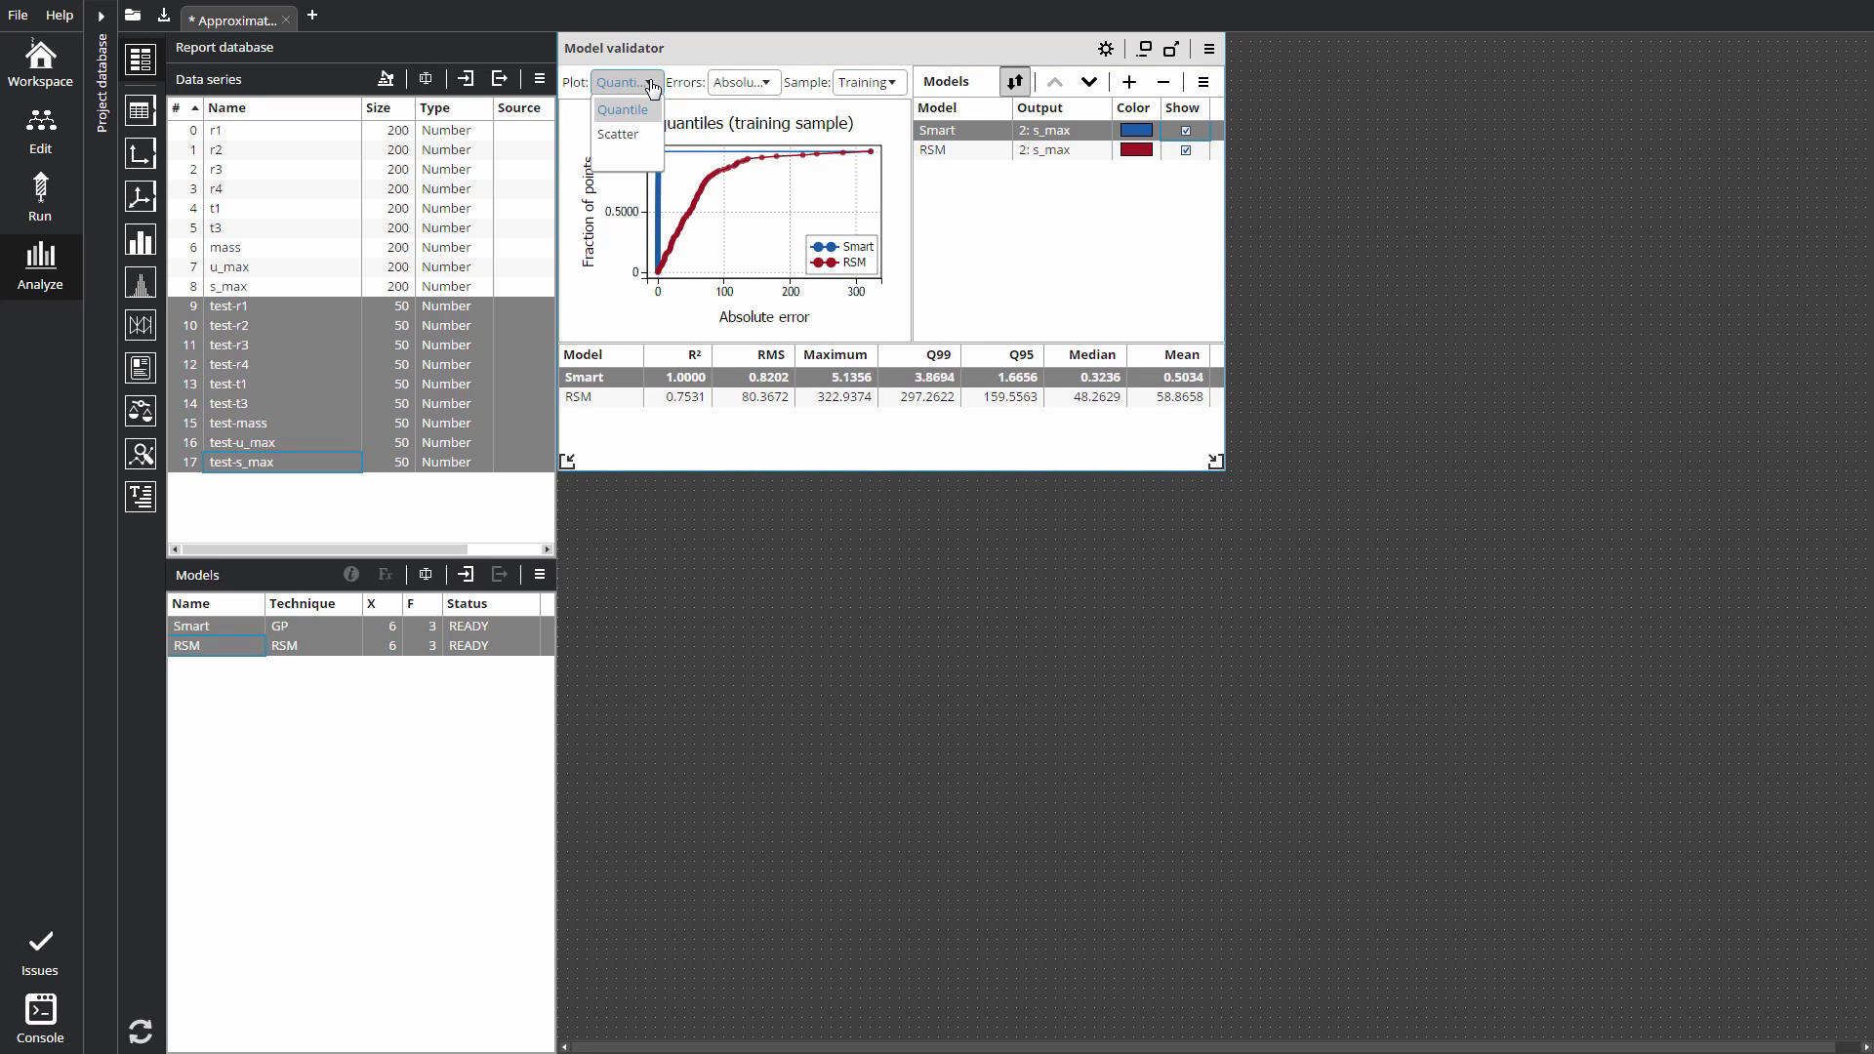
{"action": "left_click", "coordinate": [650, 85]}
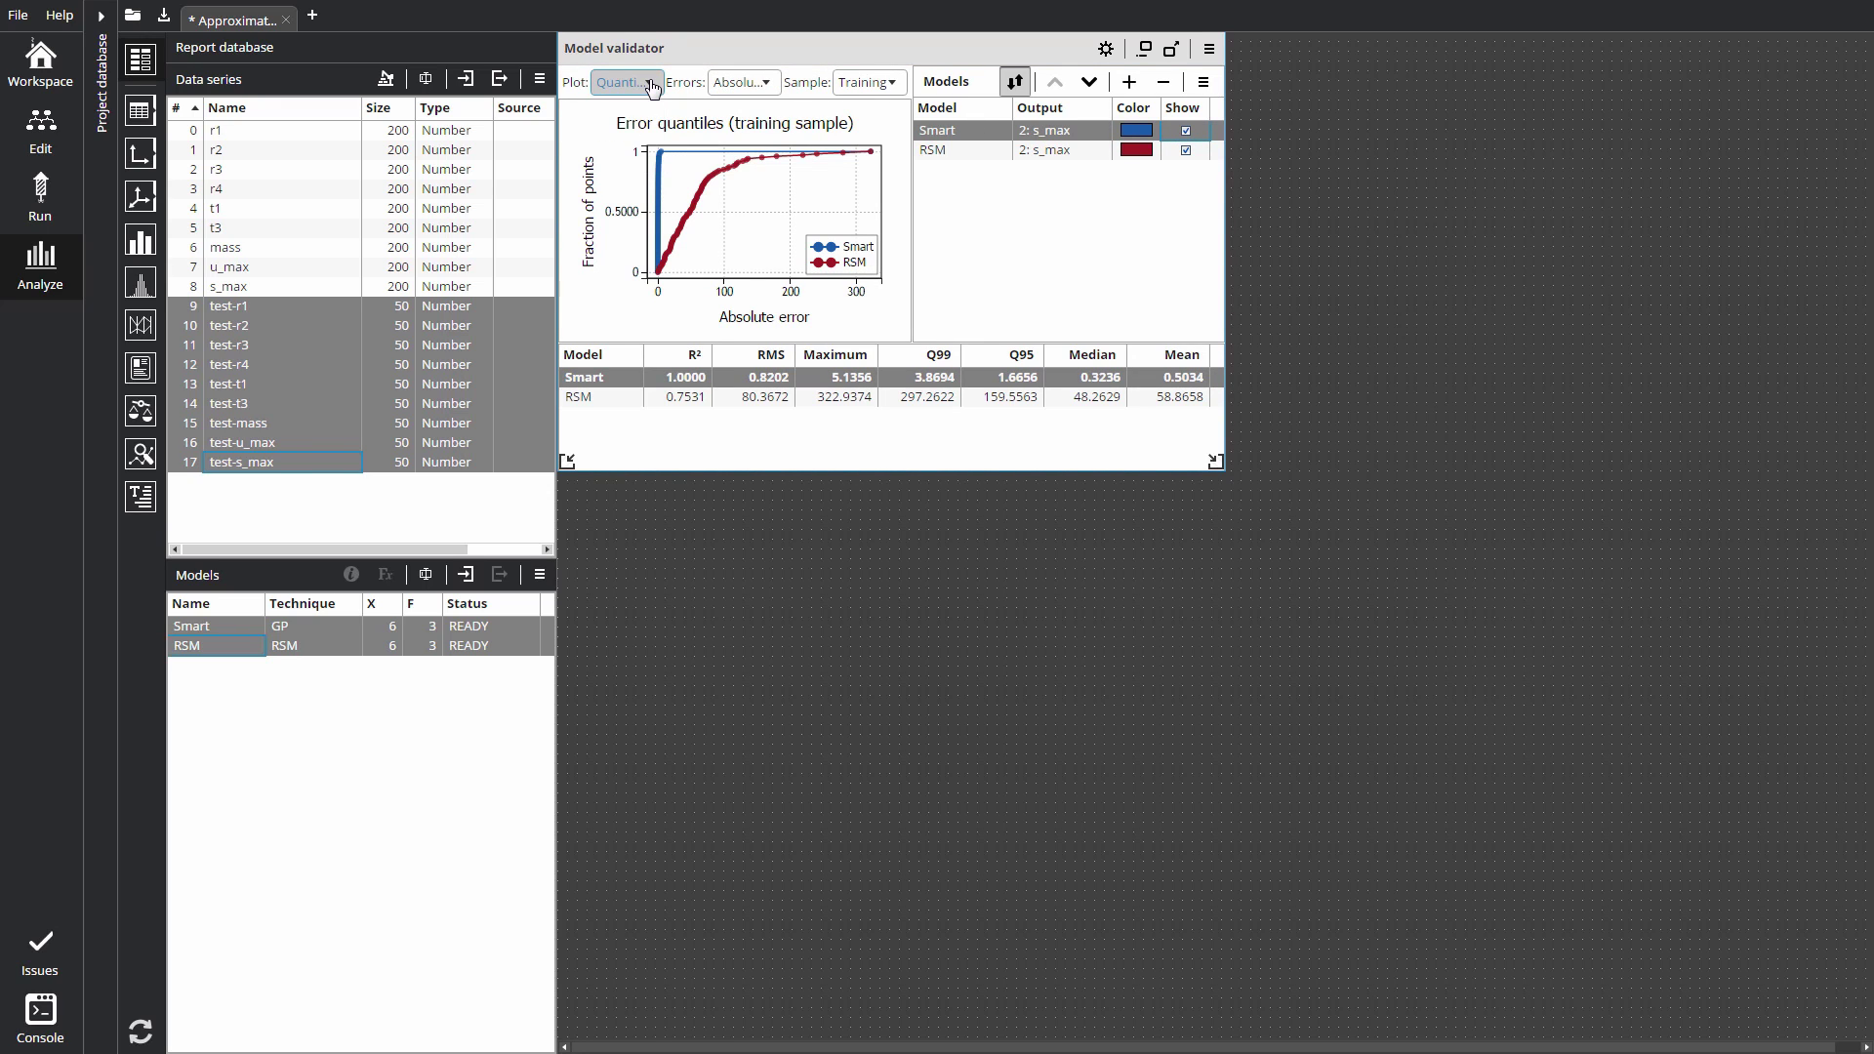
{"action": "left_click", "coordinate": [767, 86]}
{"action": "left_click", "coordinate": [769, 87]}
{"action": "left_click", "coordinate": [894, 88]}
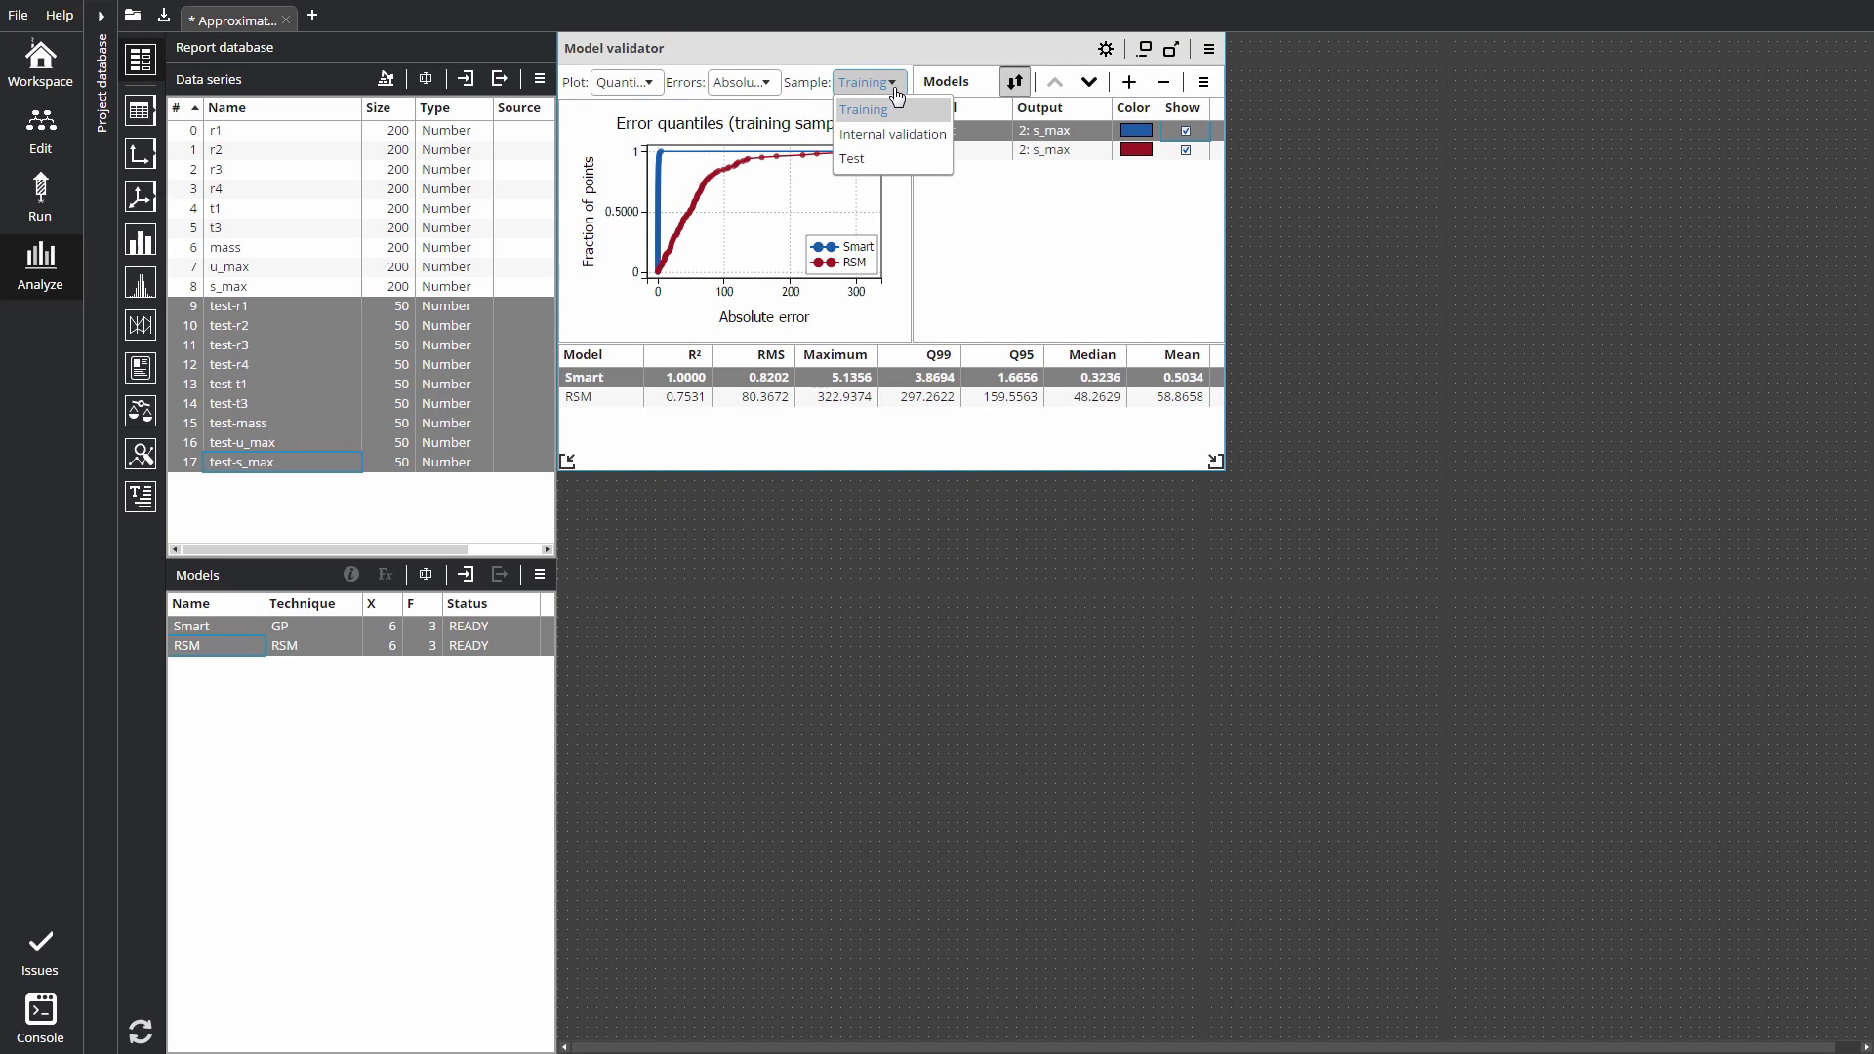
{"action": "left_click", "coordinate": [896, 89]}
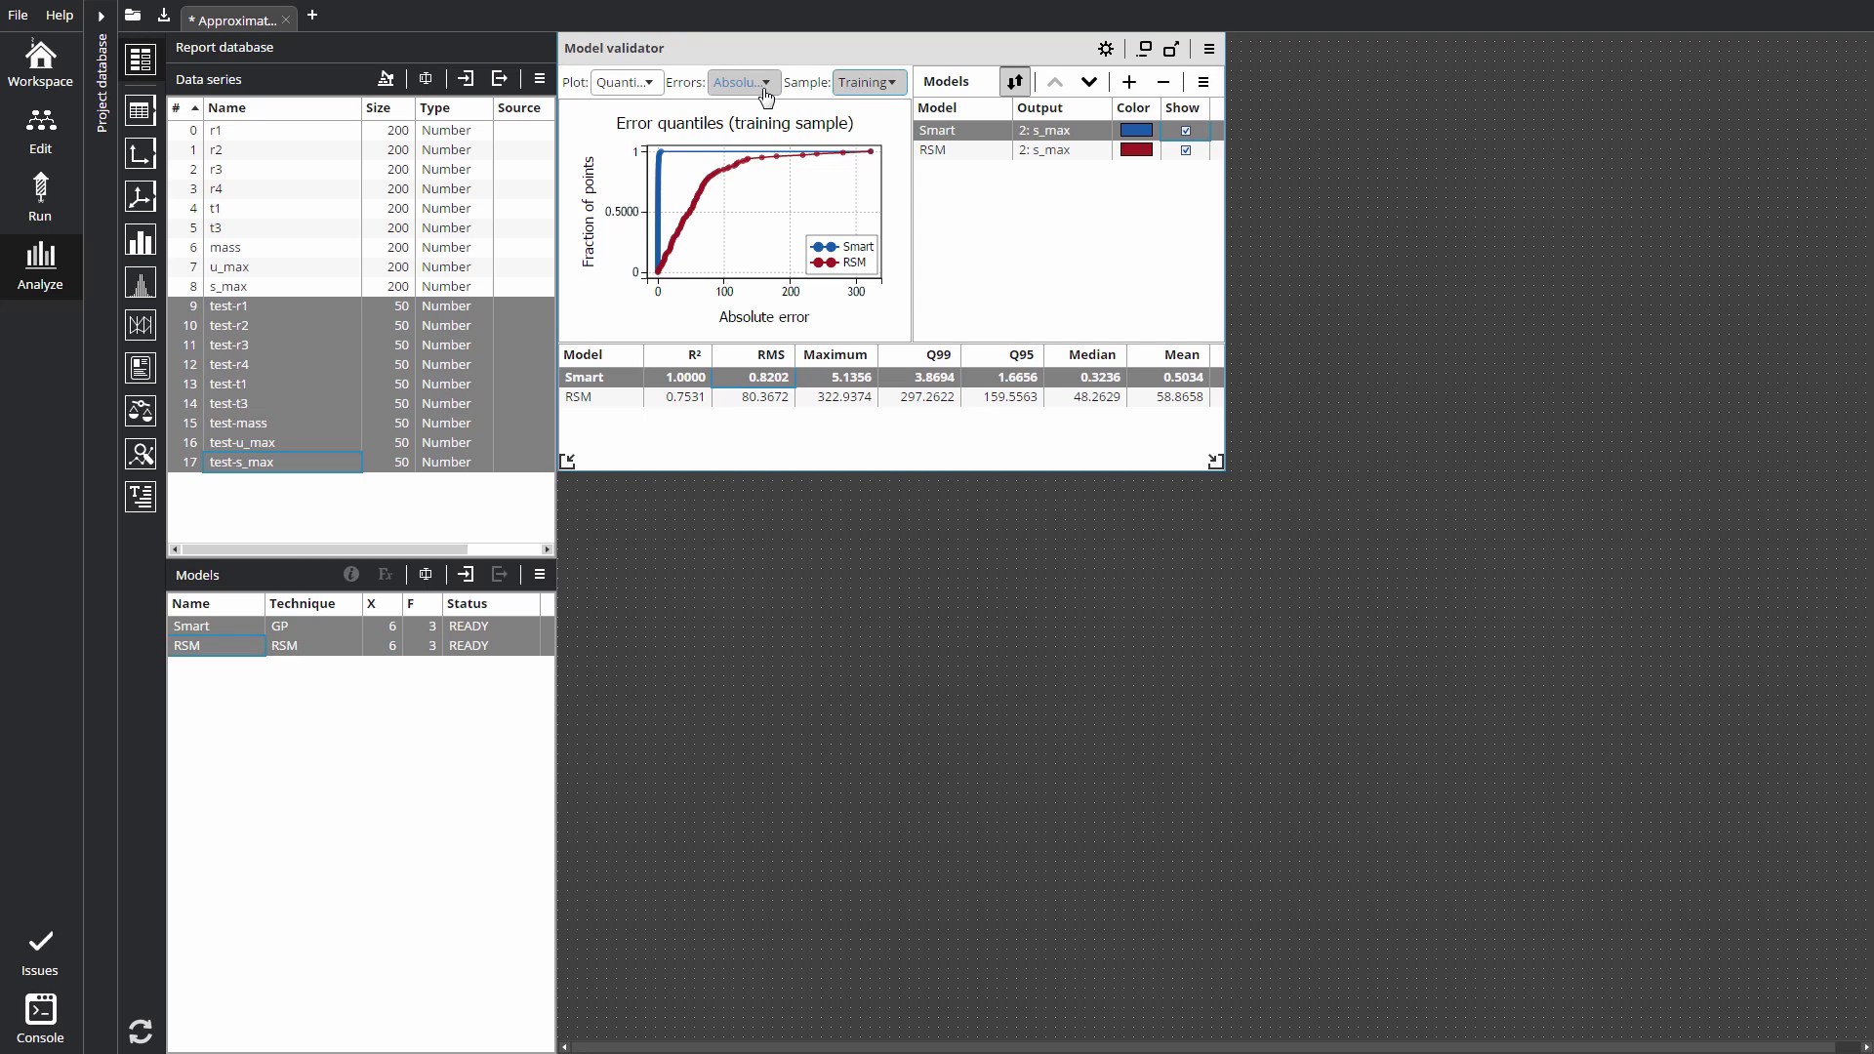
Set the Errors option to Normalized and bring up the Sample choices.
{"action": "left_click", "coordinate": [766, 88]}
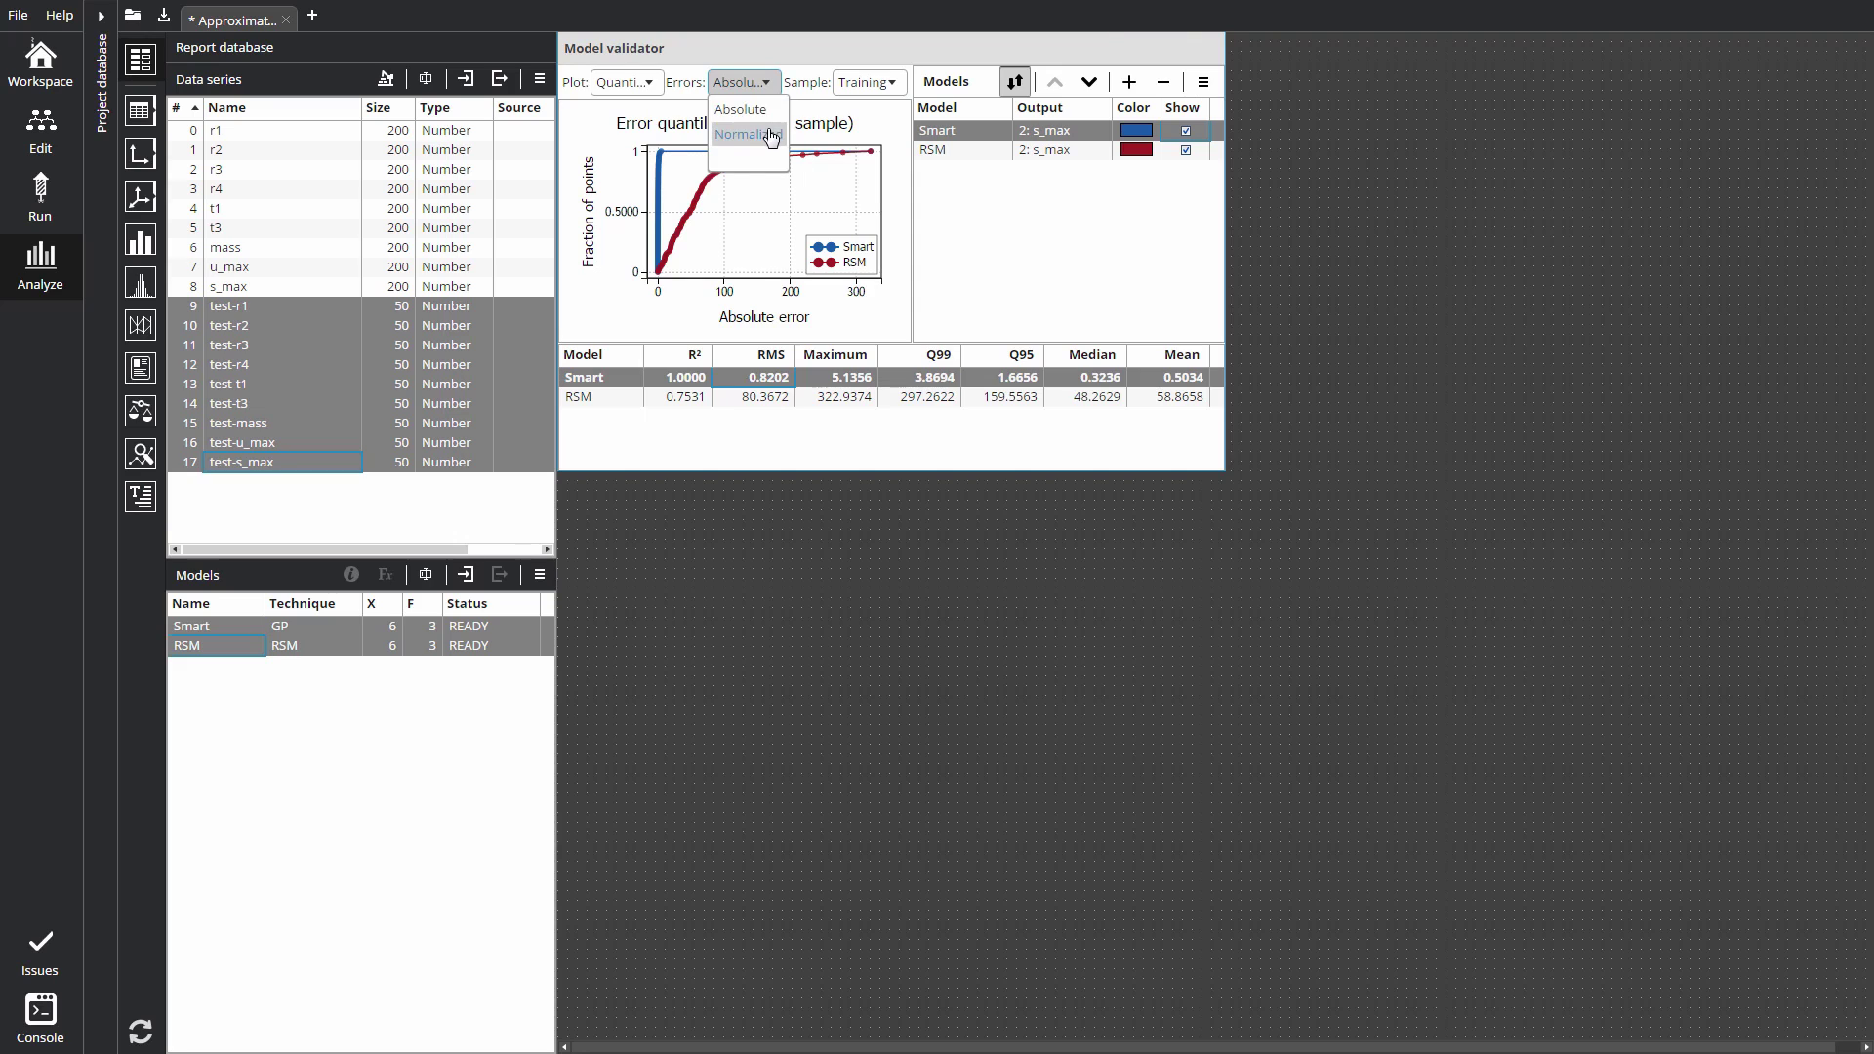
{"action": "left_click", "coordinate": [772, 138]}
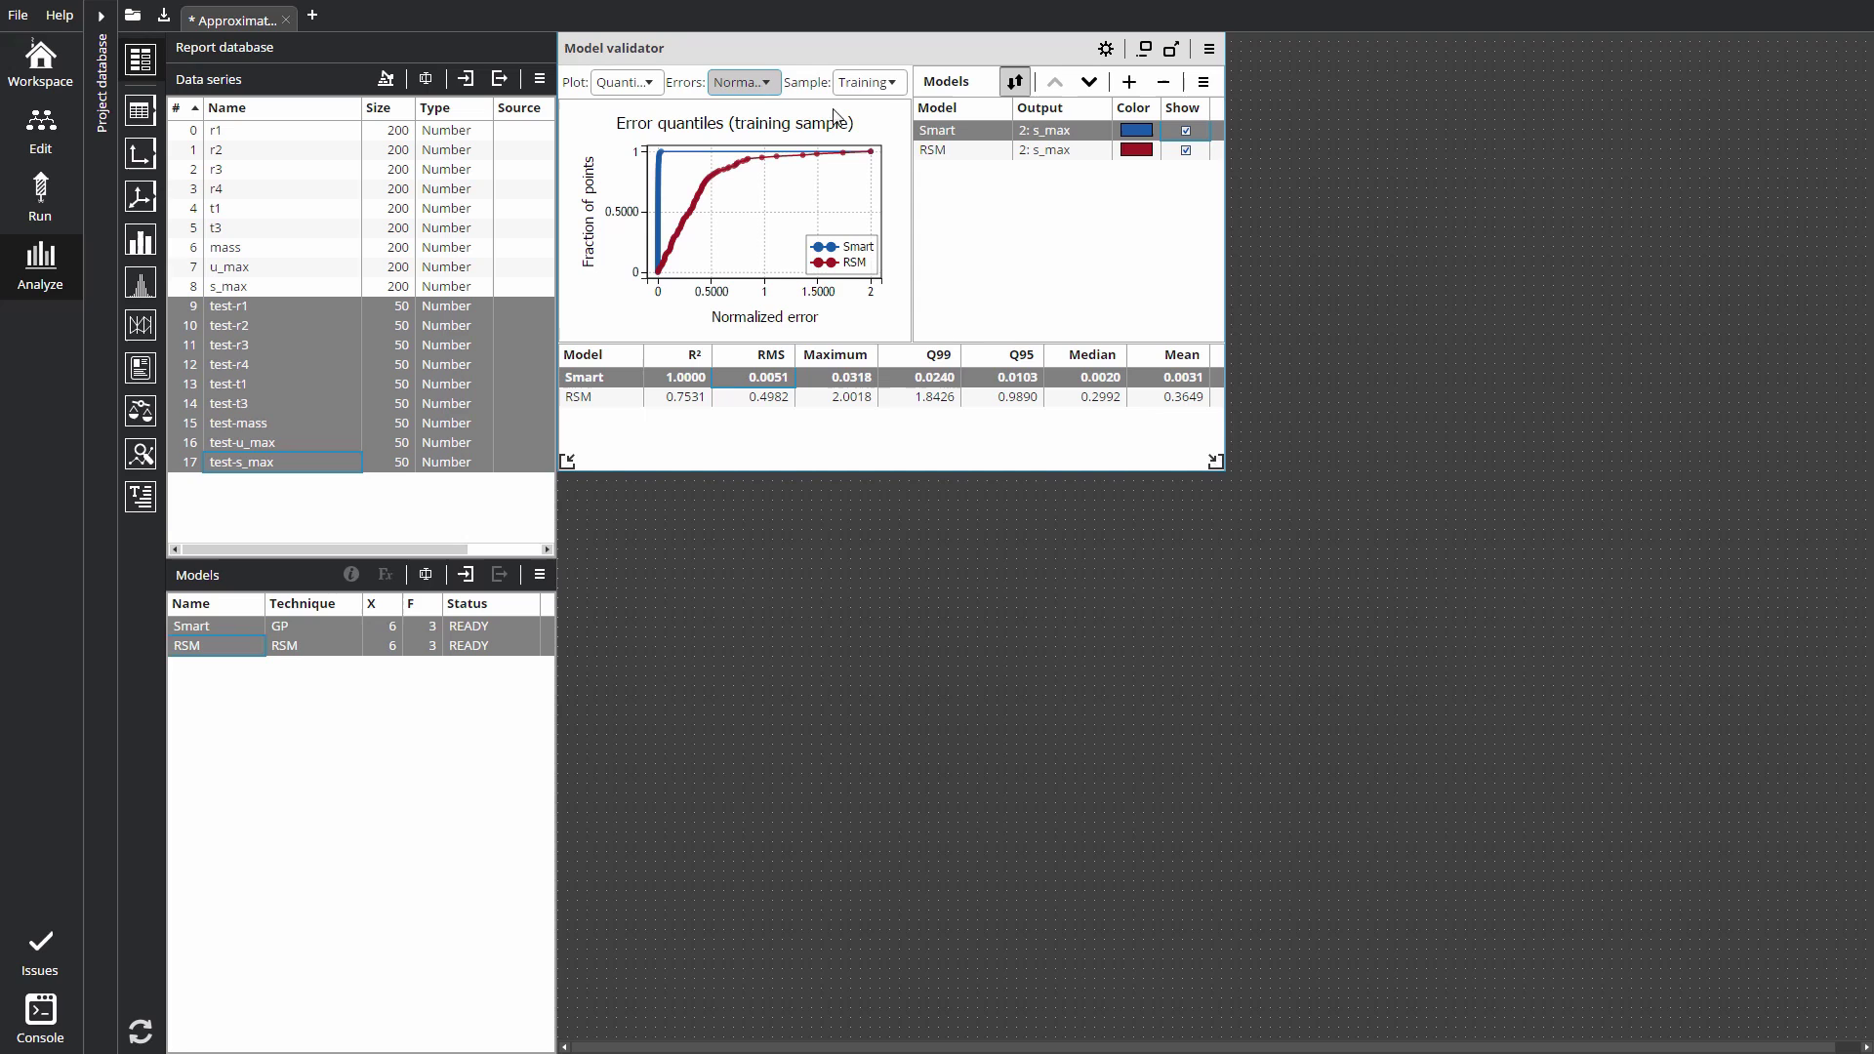
{"action": "left_click", "coordinate": [893, 82]}
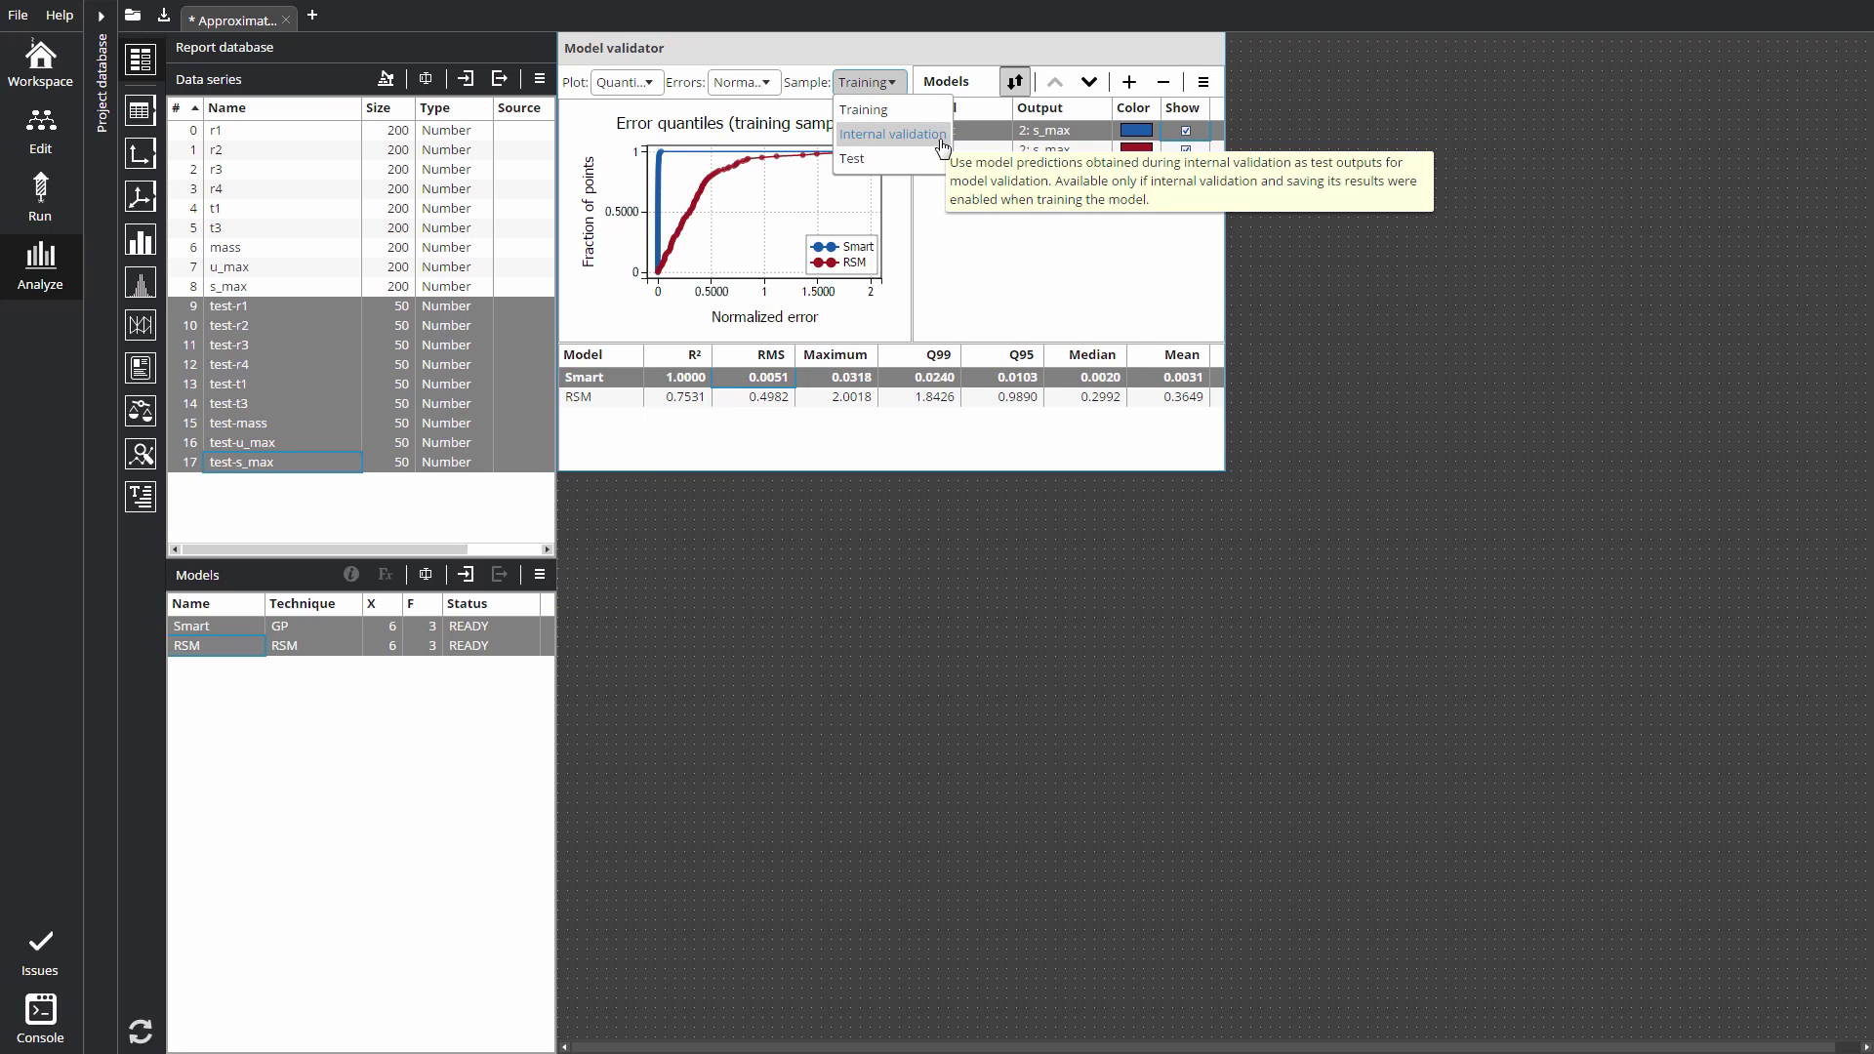
Evaluate on the Test sample, delete the RSM model with confirmation, then close the Model validator.
{"action": "left_click", "coordinate": [935, 159]}
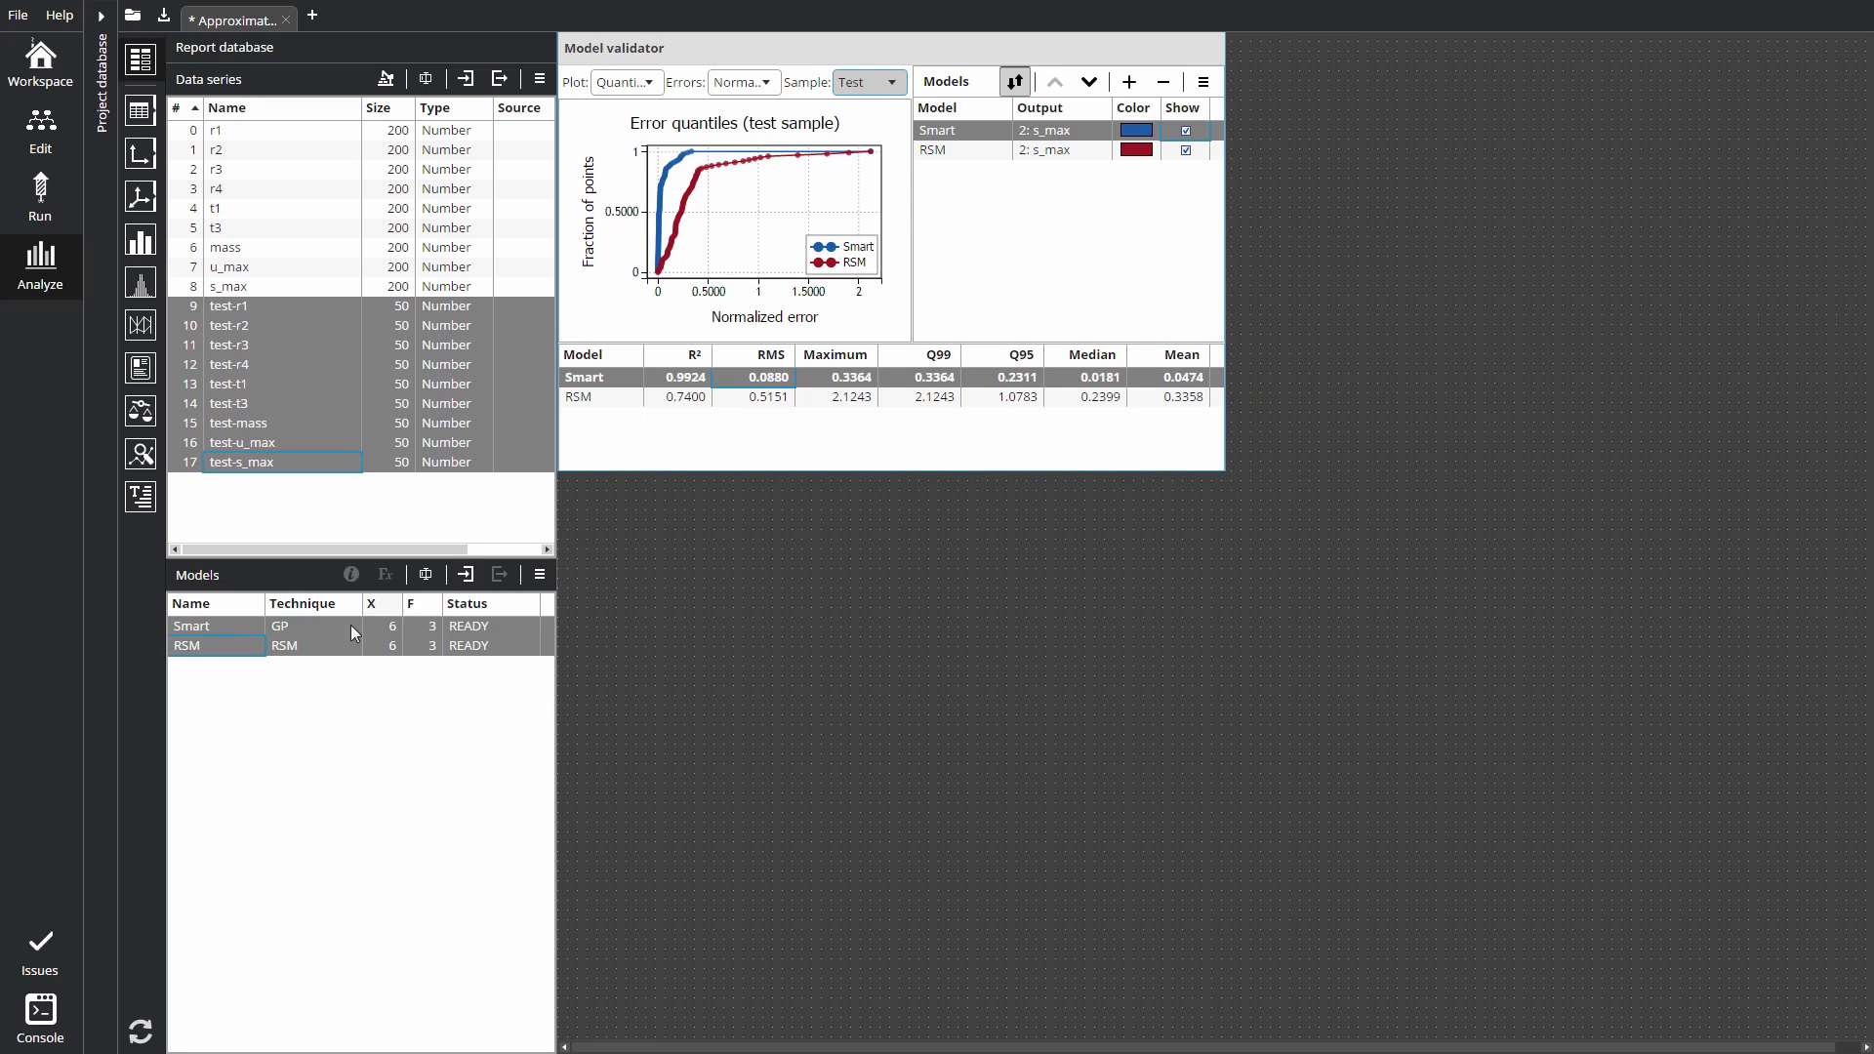
{"action": "left_click", "coordinate": [316, 646]}
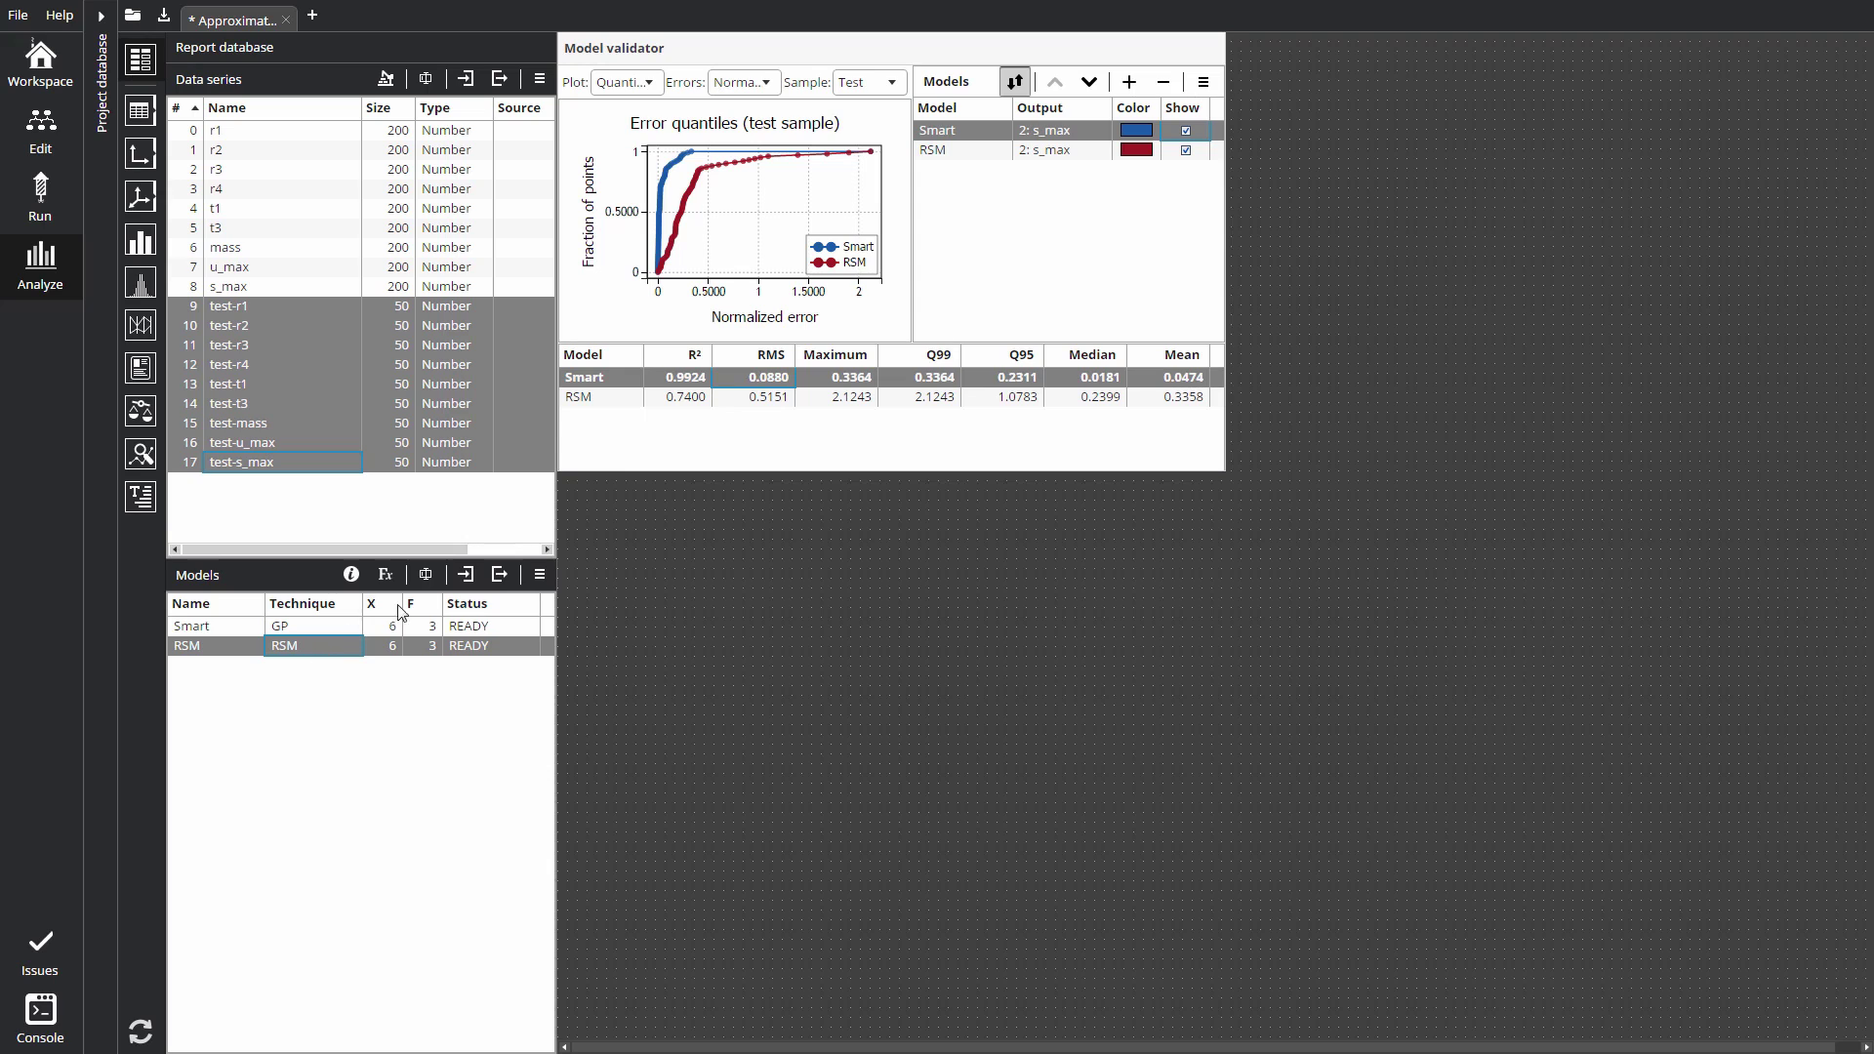
{"action": "left_click", "coordinate": [539, 575]}
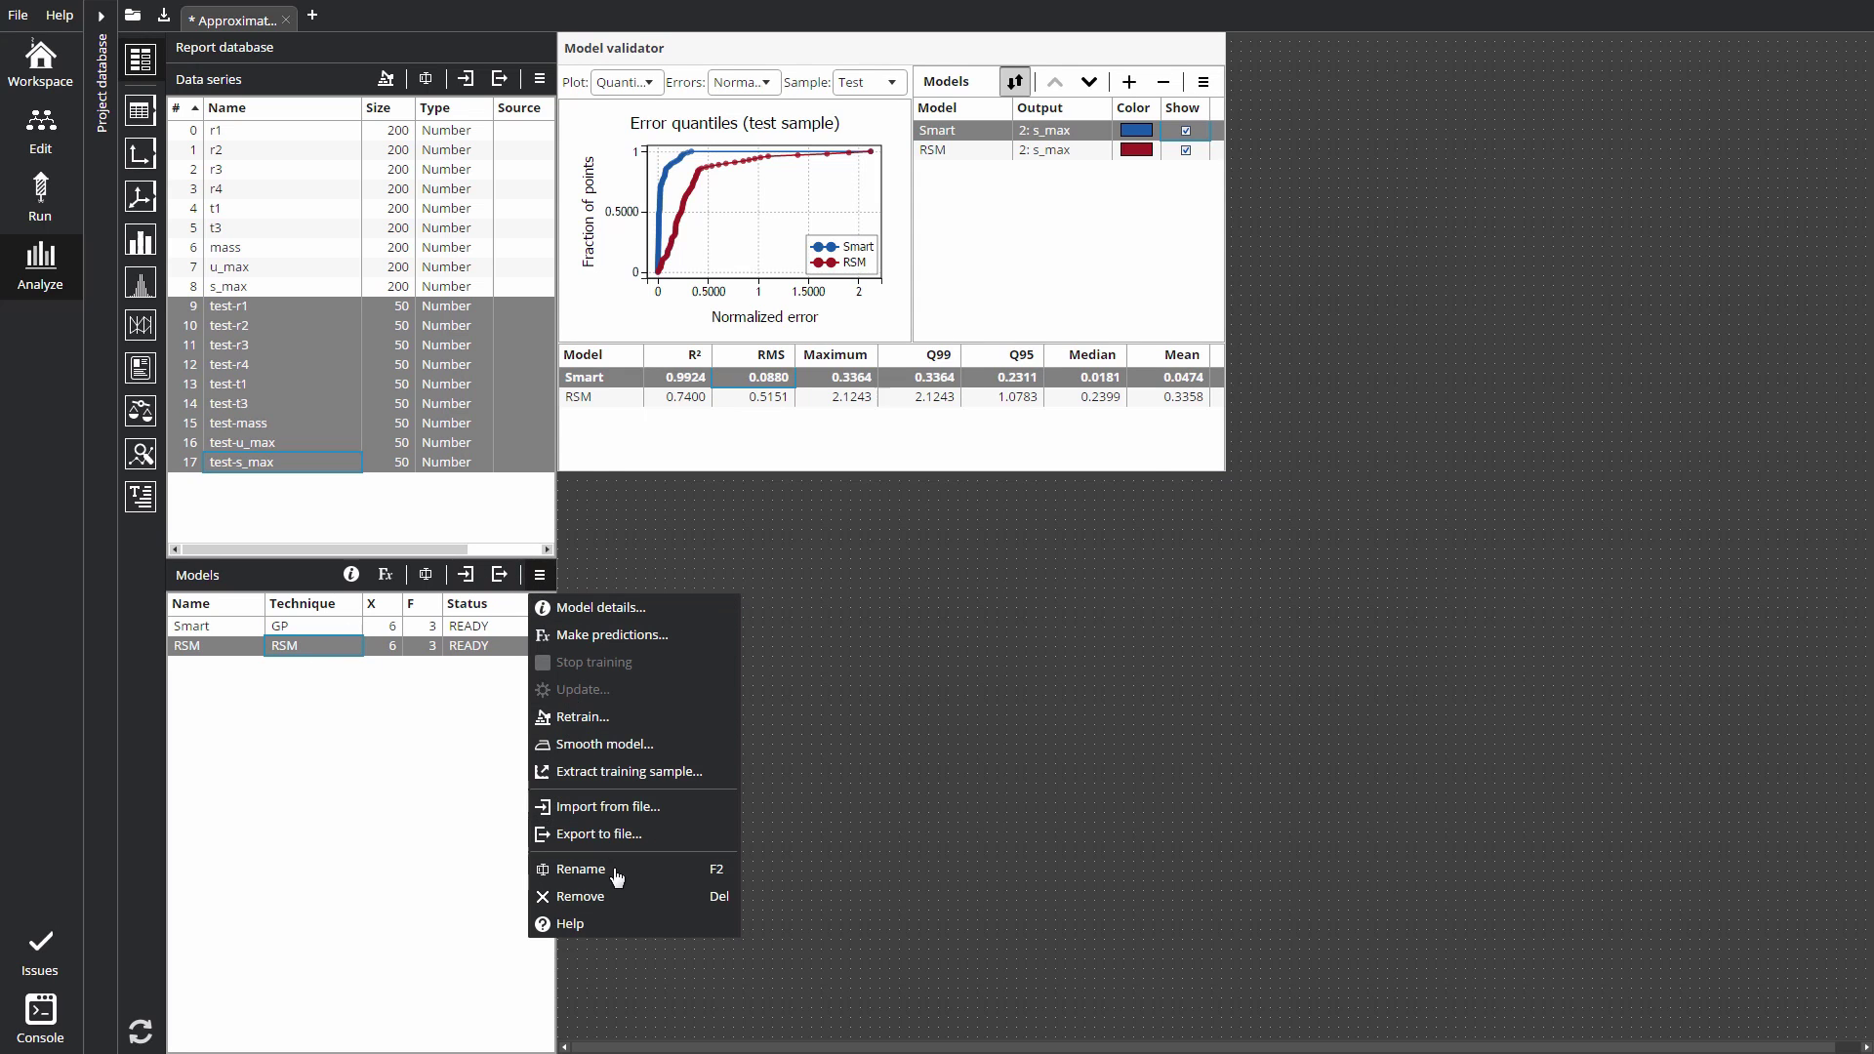
{"action": "left_click", "coordinate": [639, 896]}
{"action": "left_click", "coordinate": [1023, 639]}
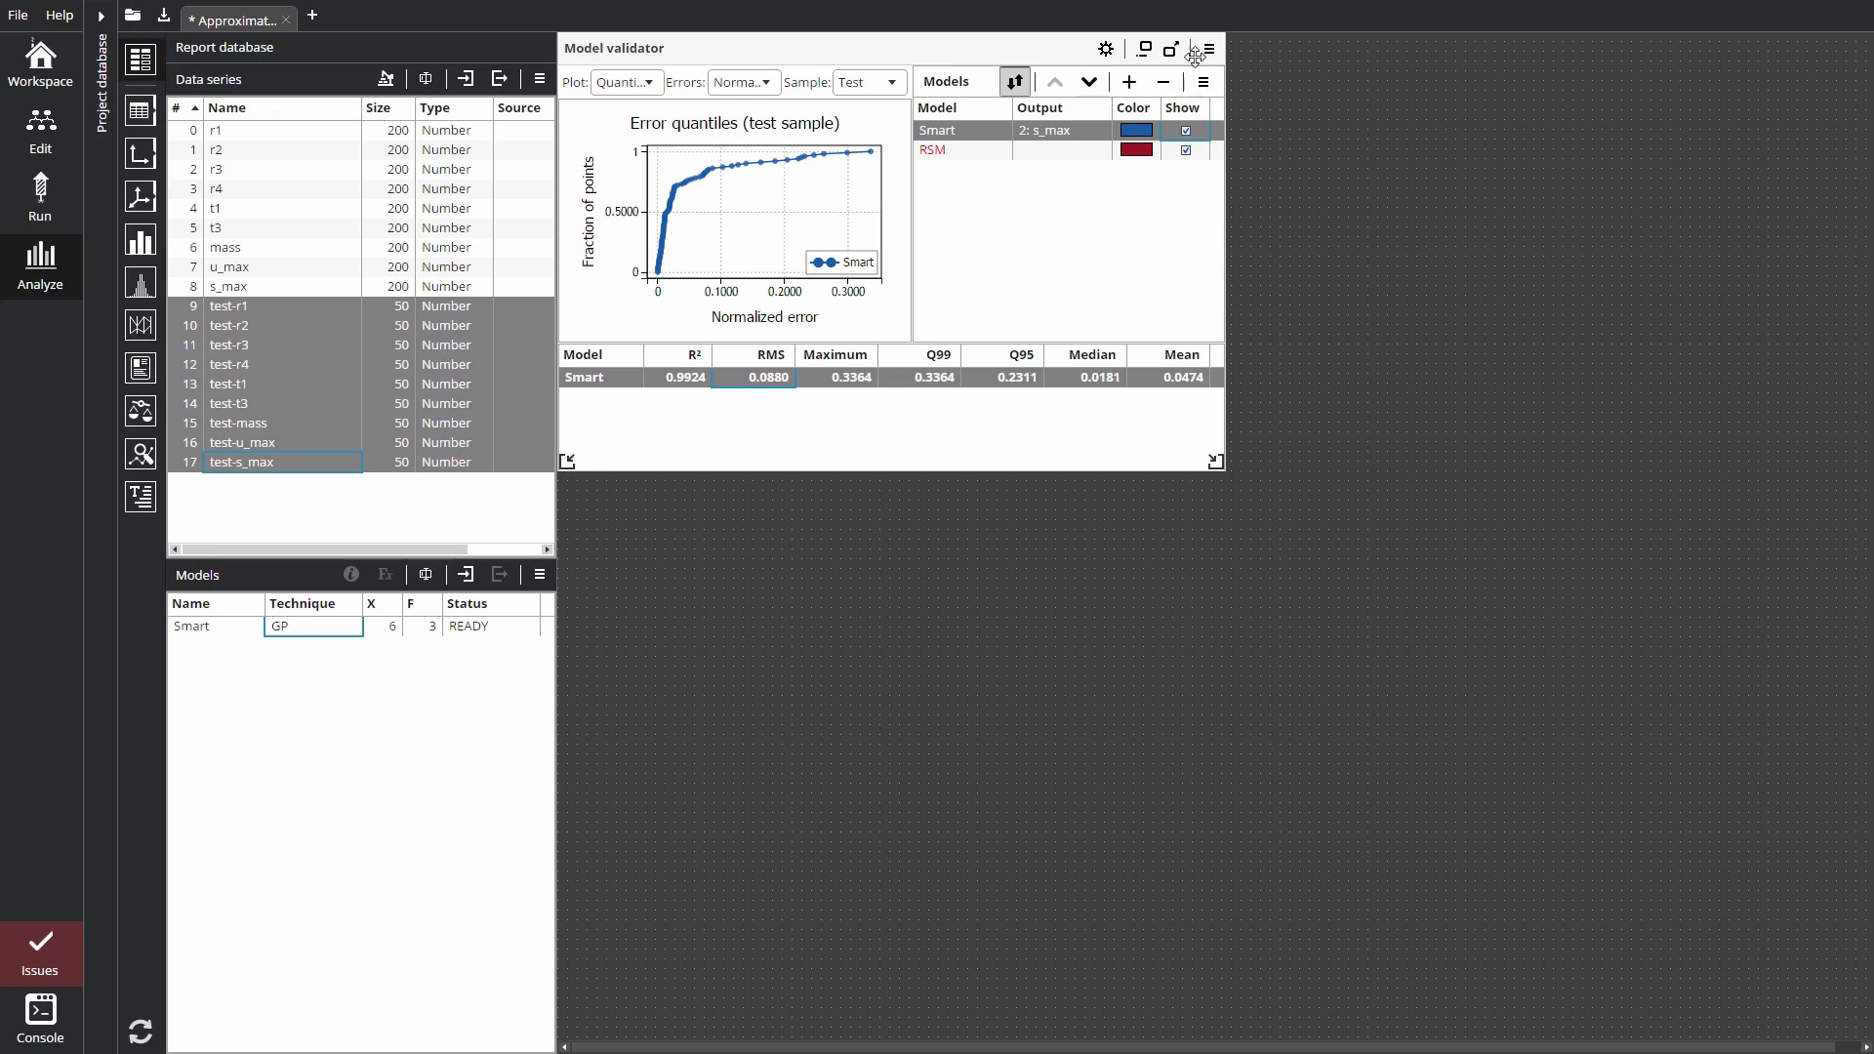
{"action": "left_click", "coordinate": [1208, 49]}
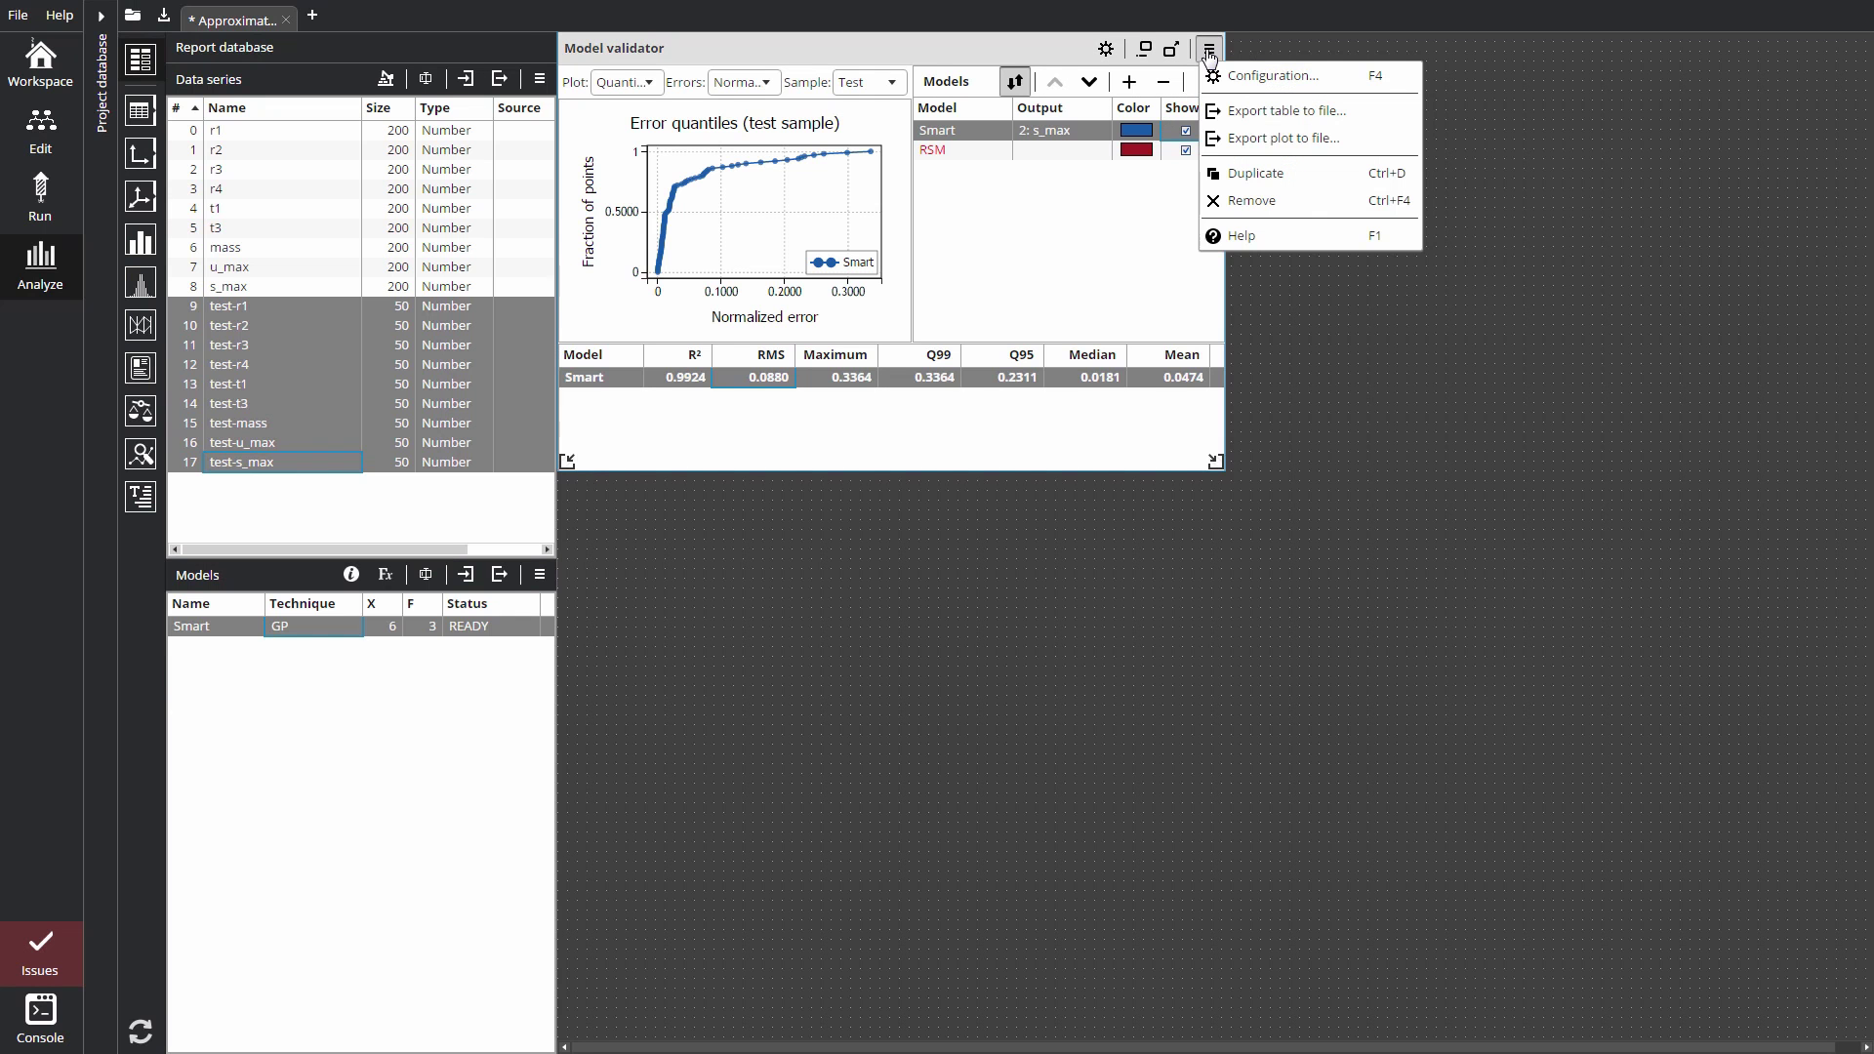
{"action": "left_click", "coordinate": [1309, 200]}
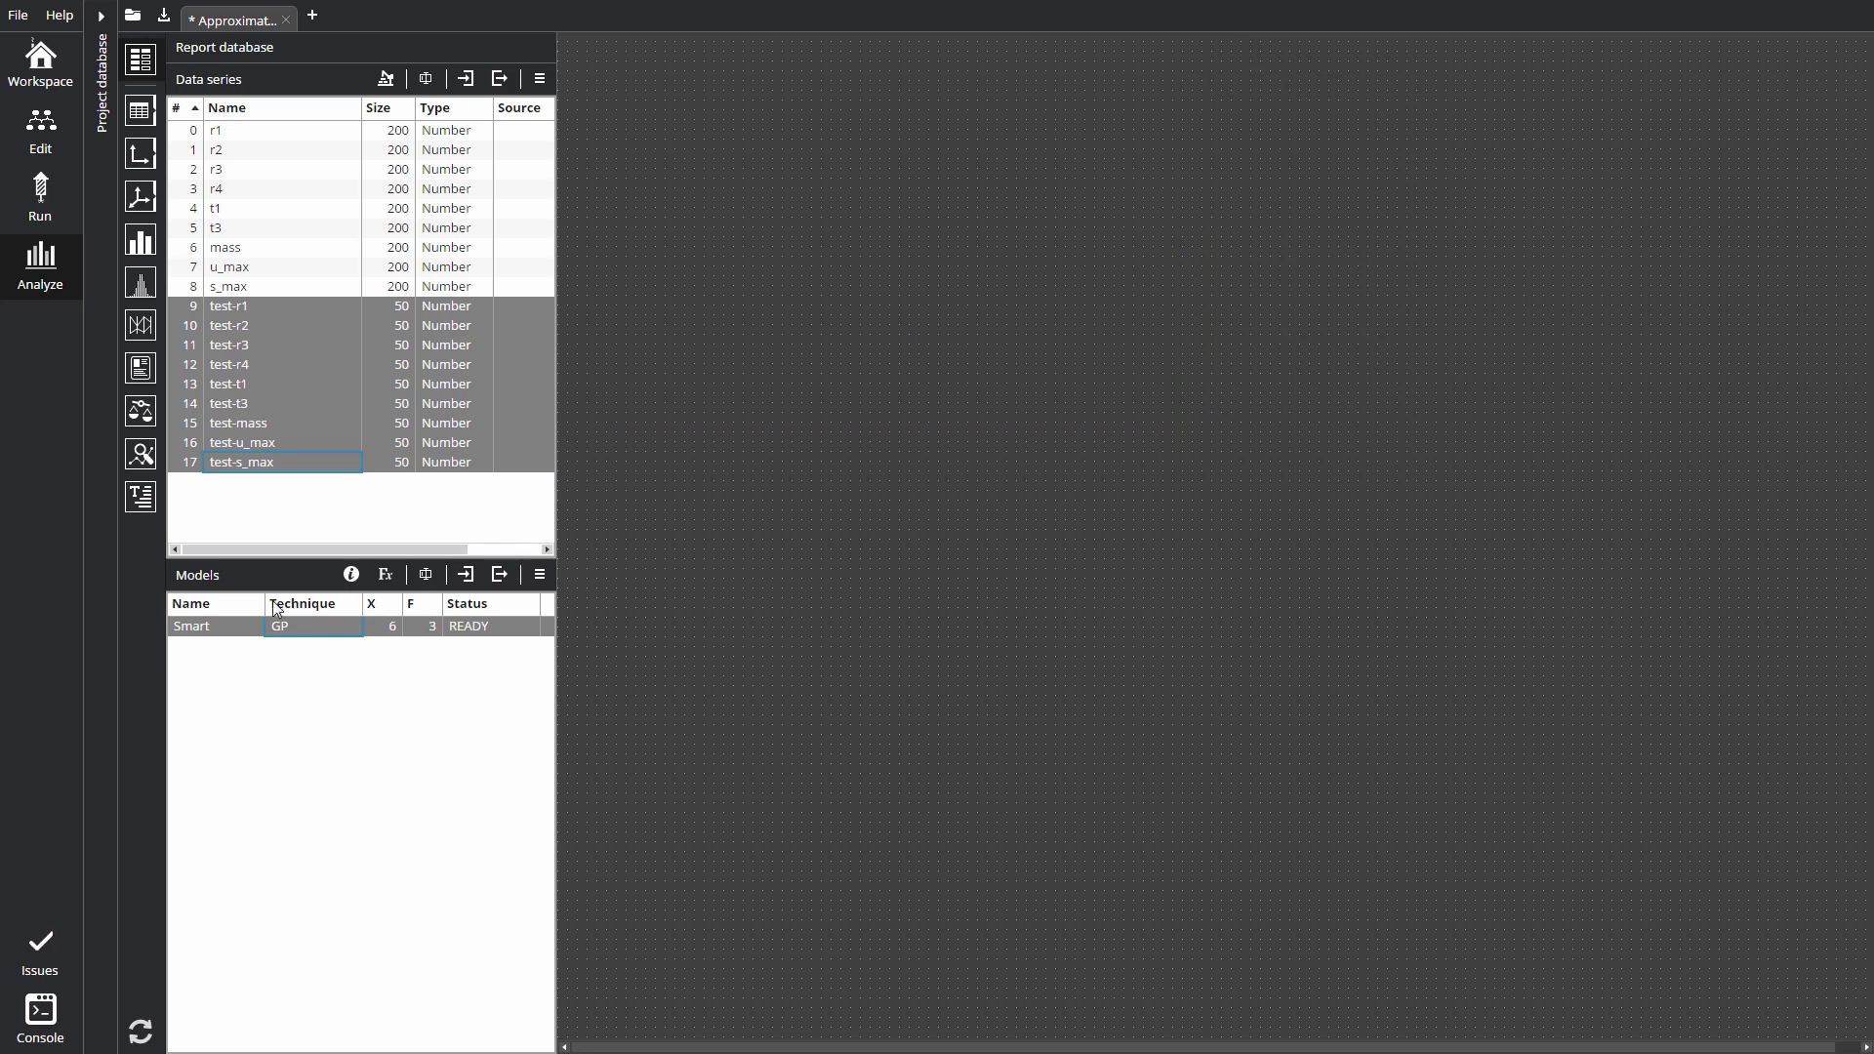
Open the Smart model in Model explorer, maximise it to study the slice plots, then restore it.
{"action": "left_click", "coordinate": [237, 627]}
{"action": "left_click", "coordinate": [142, 455]}
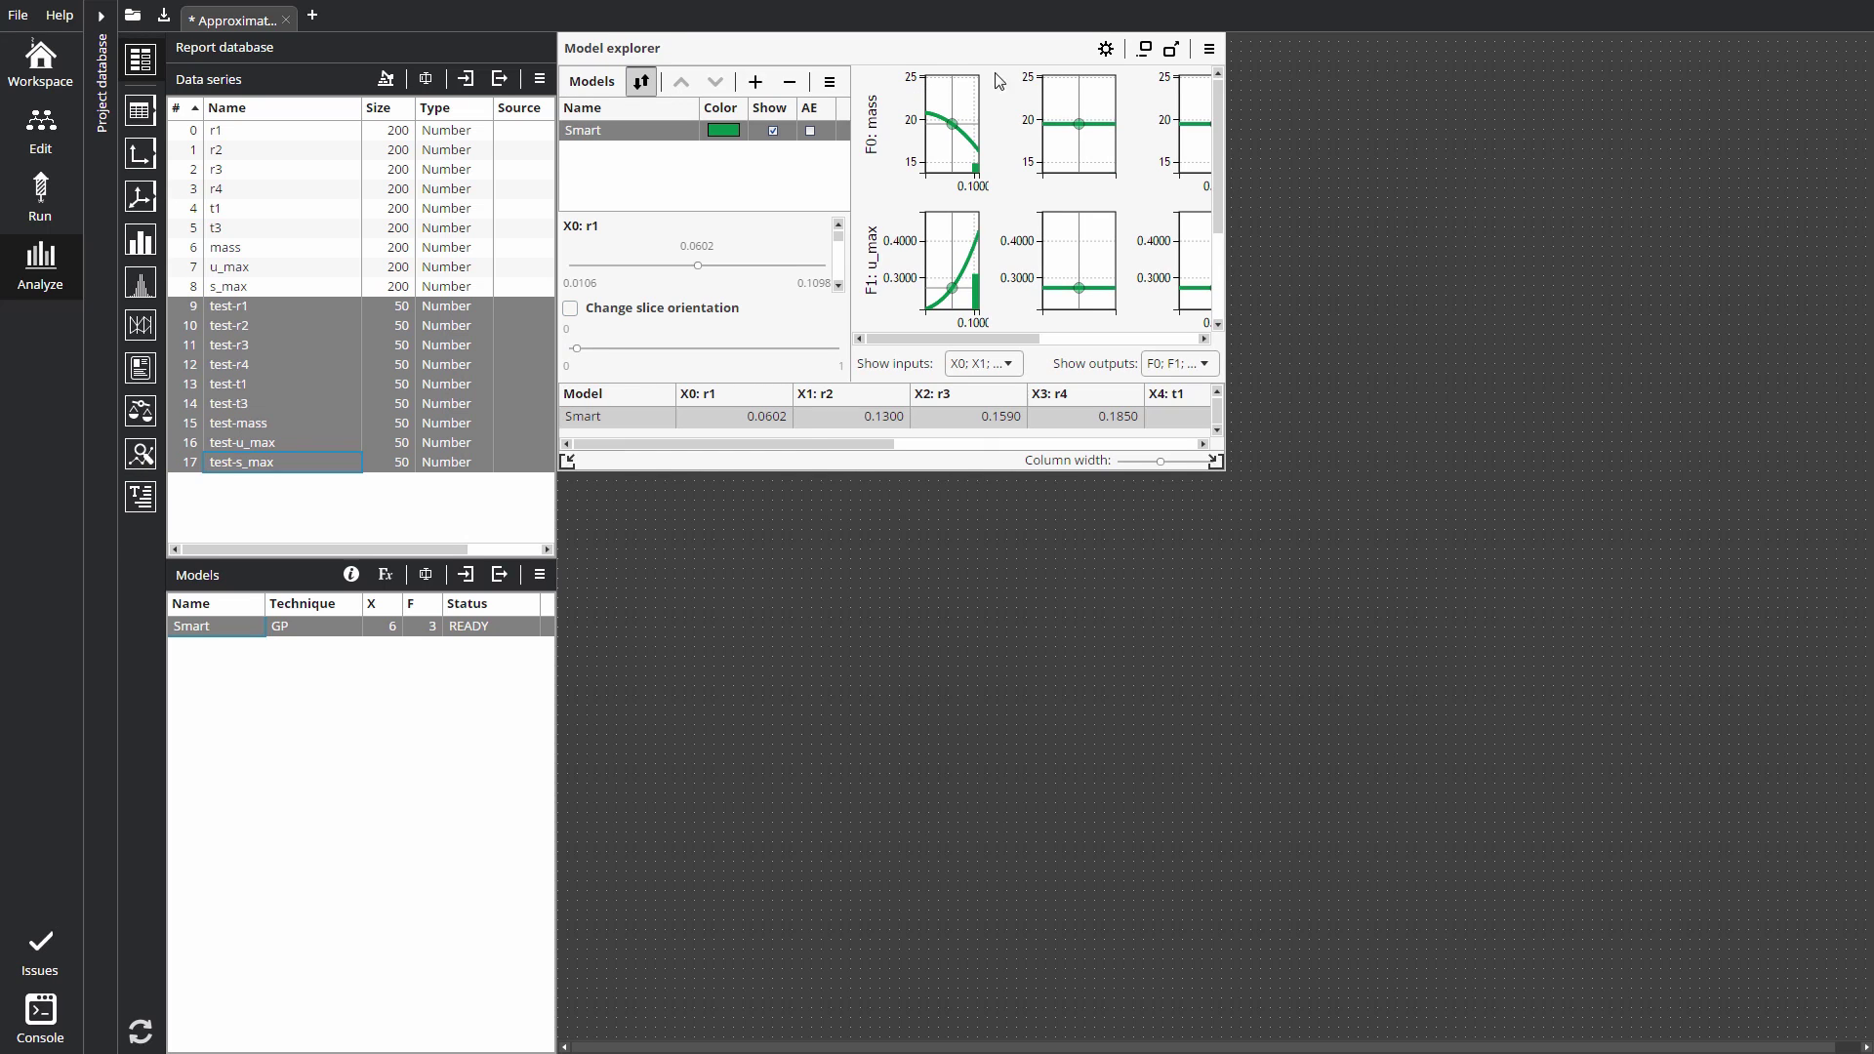
{"action": "left_click", "coordinate": [1171, 49]}
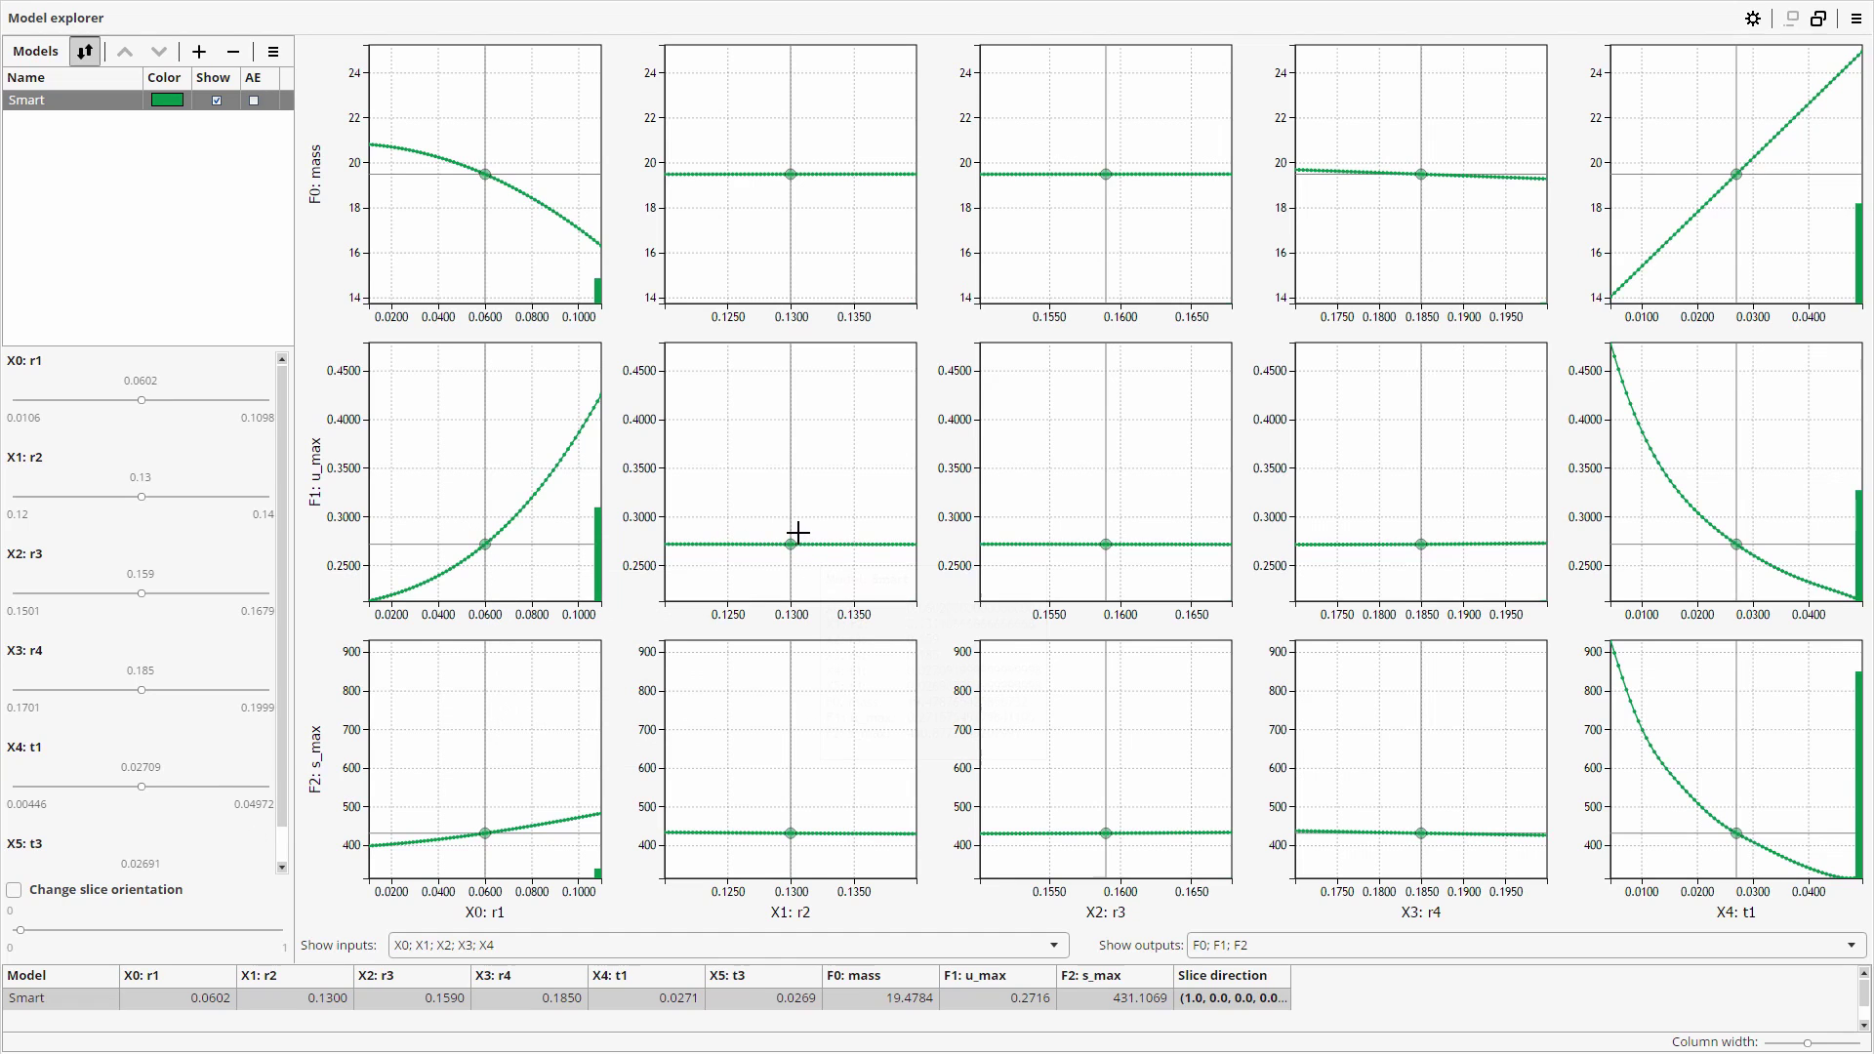
{"action": "mouse_move", "coordinate": [601, 589]}
{"action": "left_click", "coordinate": [1817, 19]}
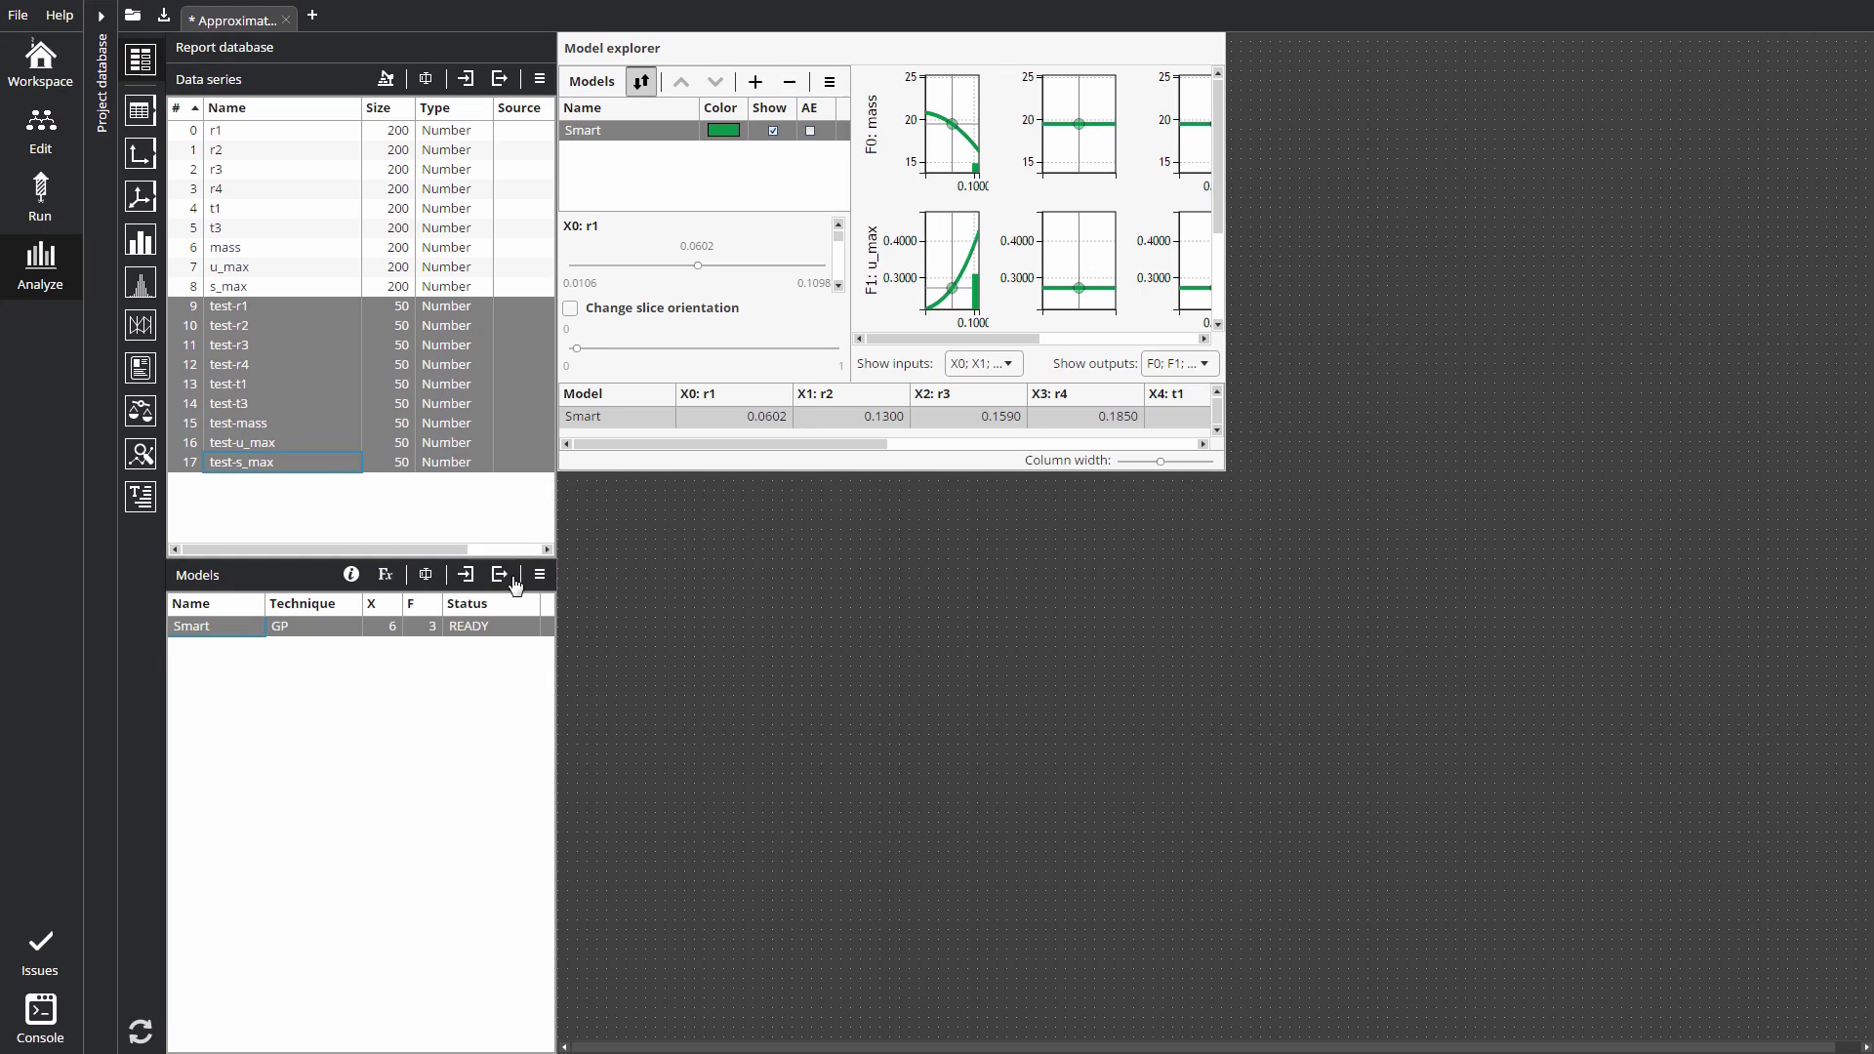
Export the Smart model to file in Octave script format as Smart.m.
{"action": "left_click", "coordinate": [501, 577]}
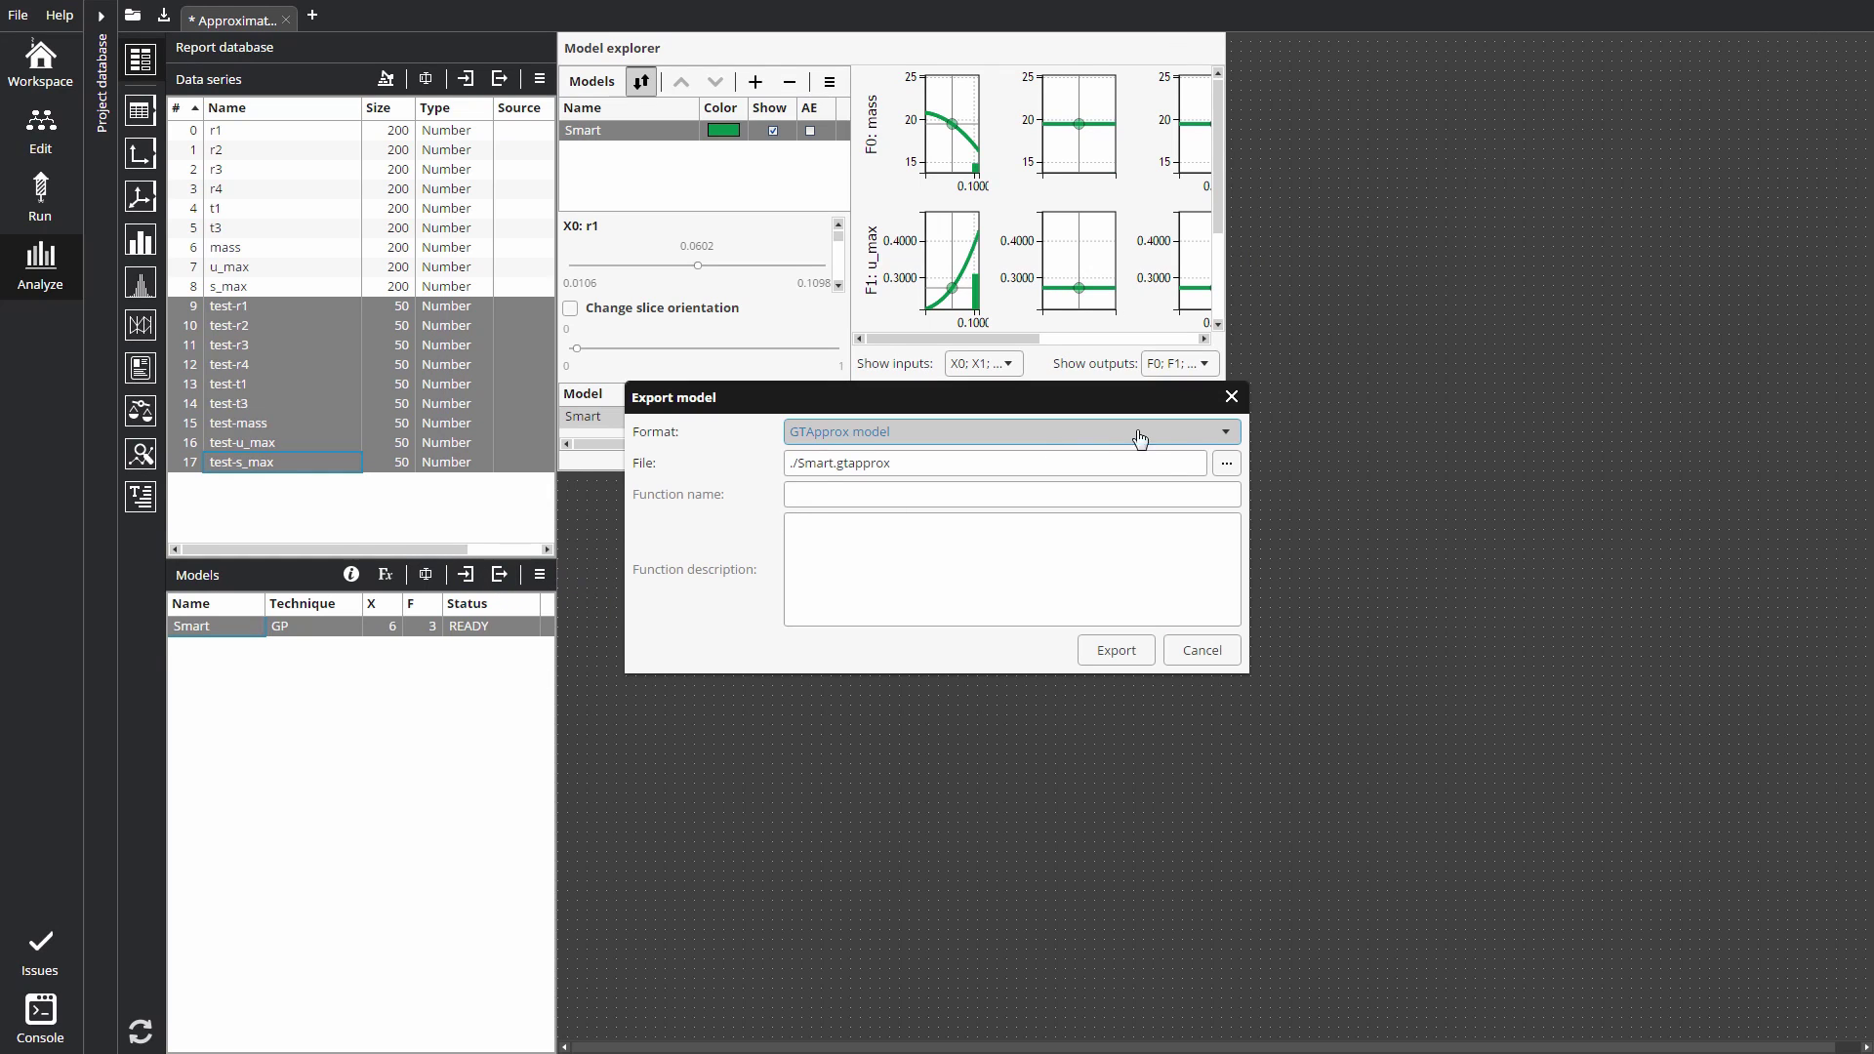
{"action": "left_click", "coordinate": [1226, 437]}
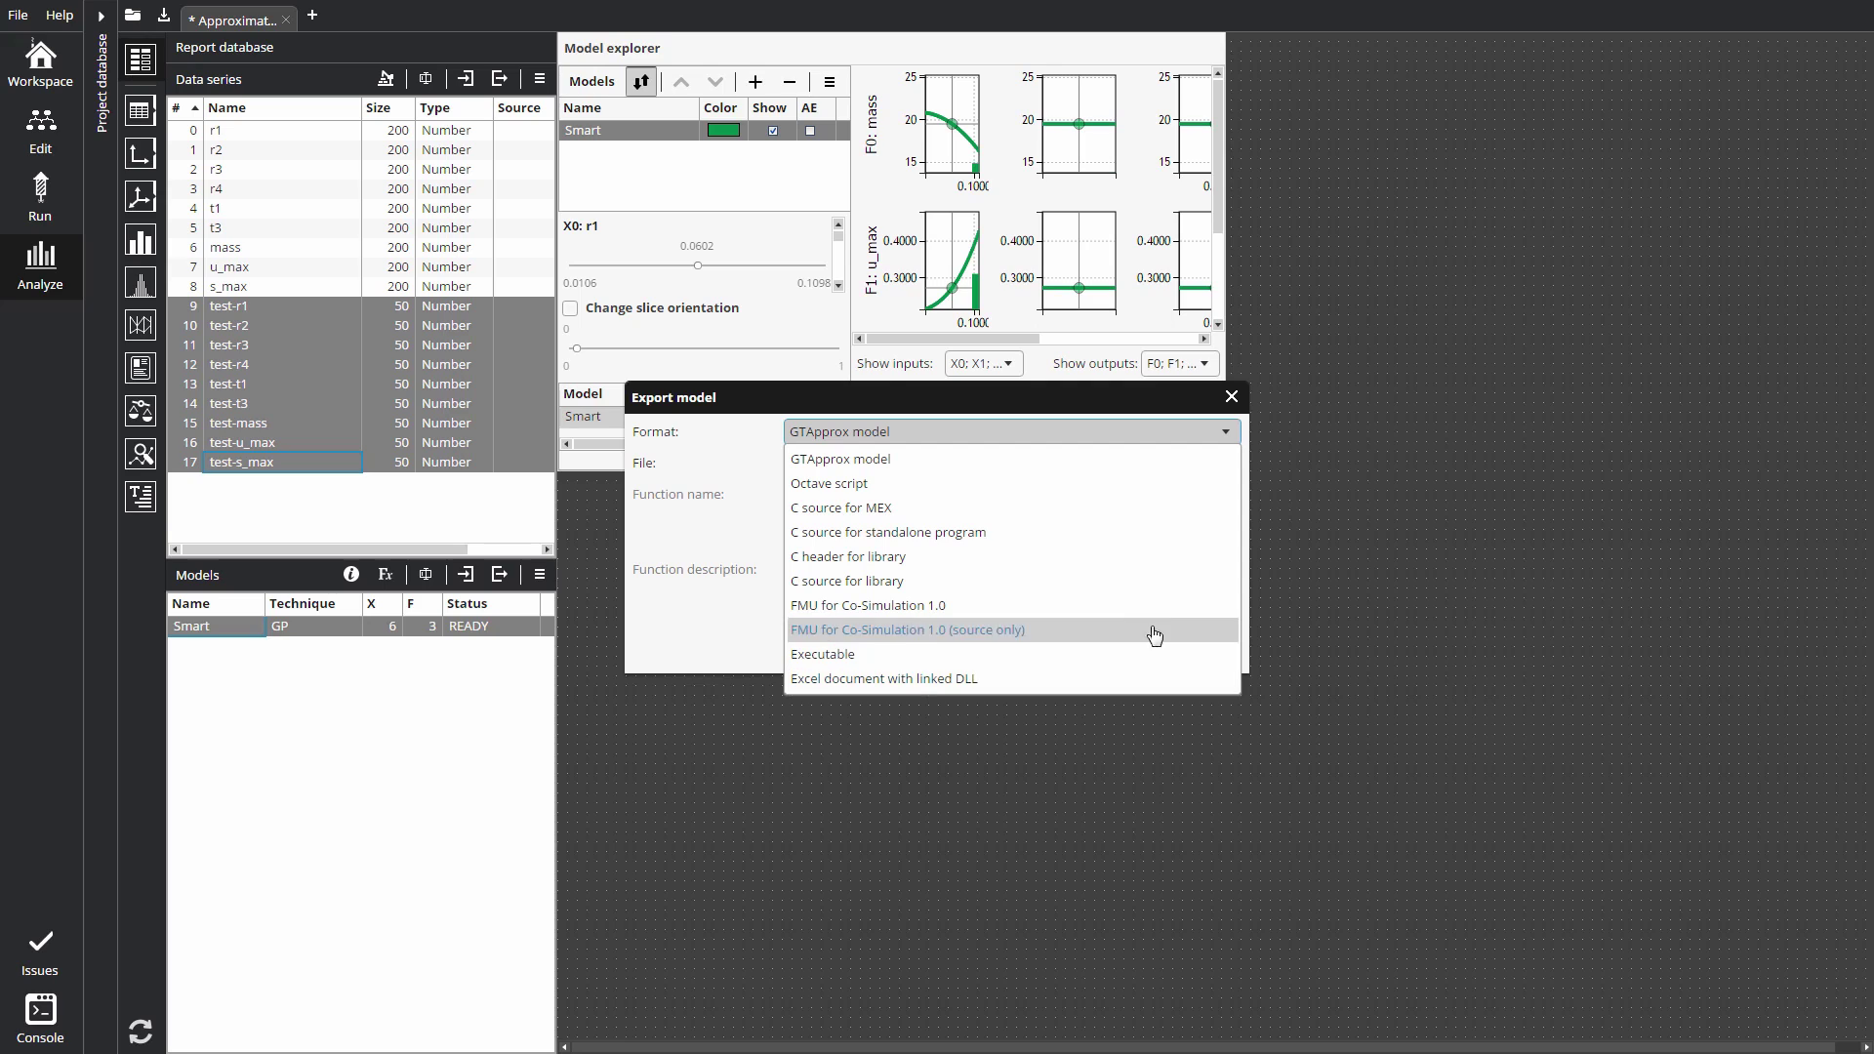
{"action": "left_click", "coordinate": [1125, 484]}
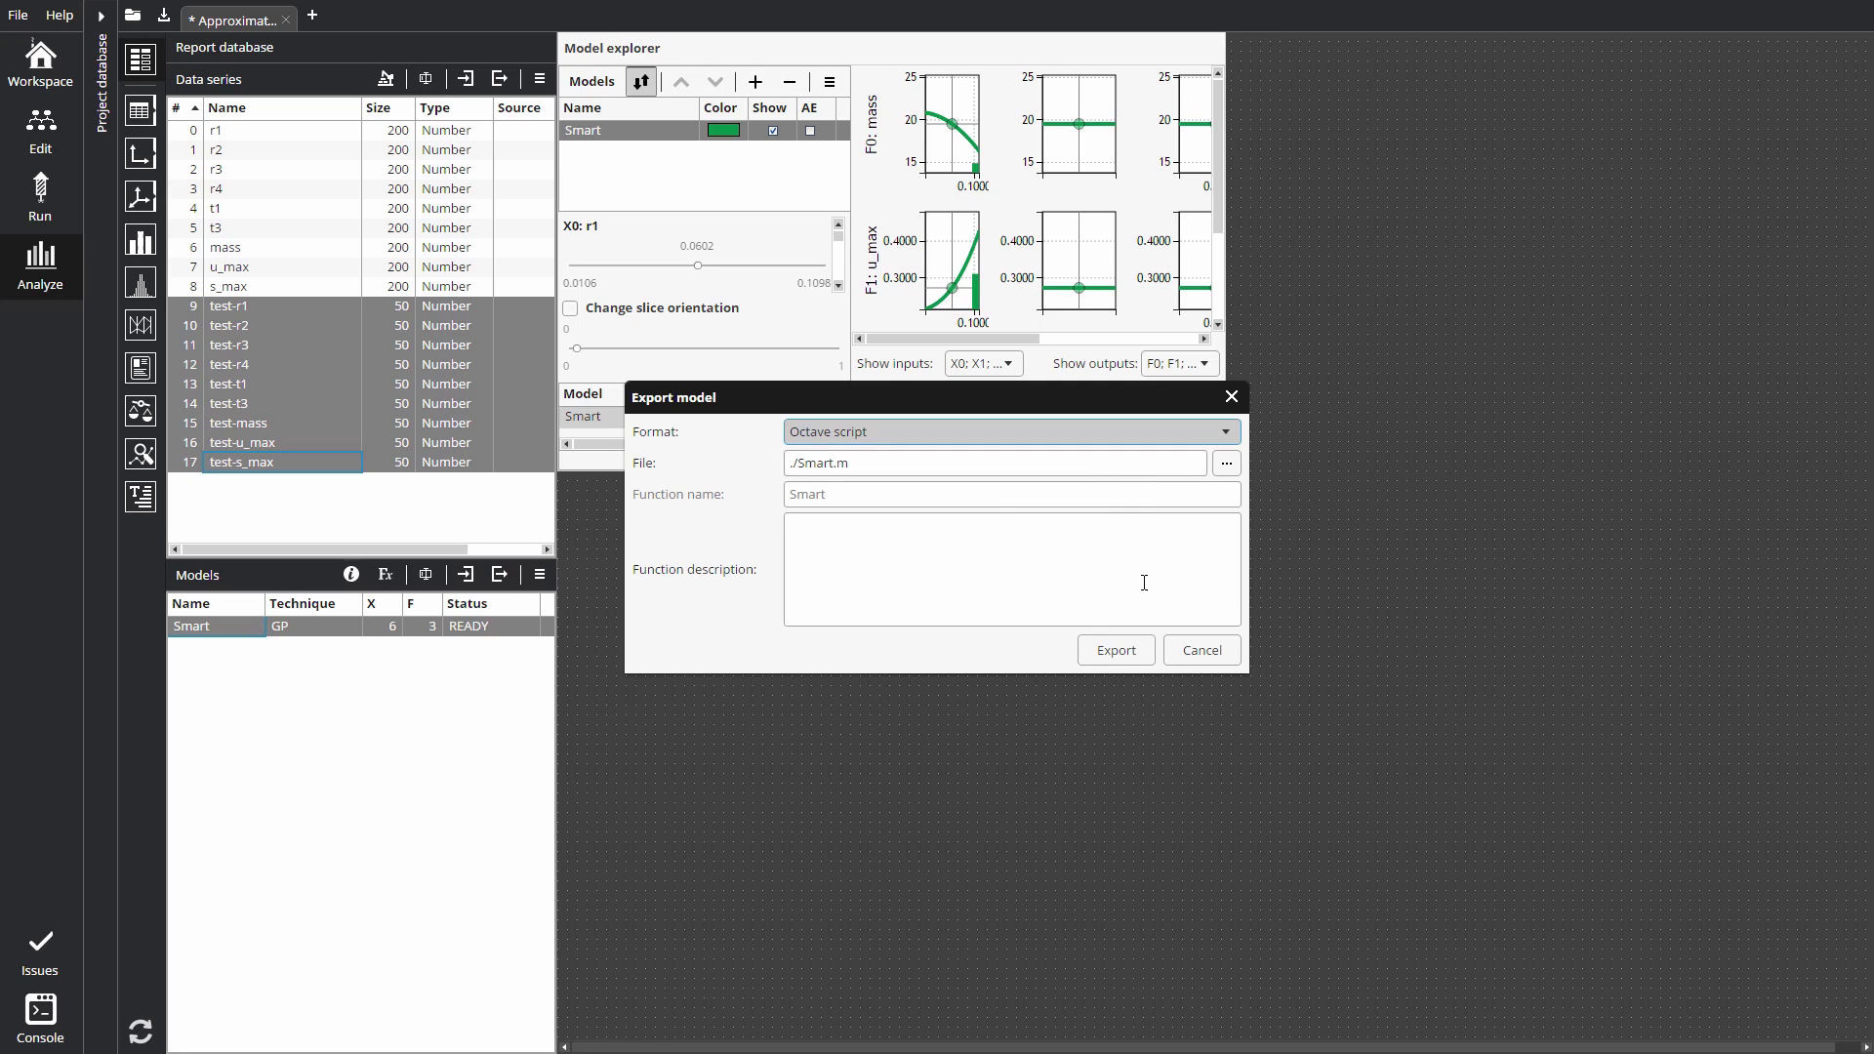
{"action": "left_click", "coordinate": [1116, 650]}
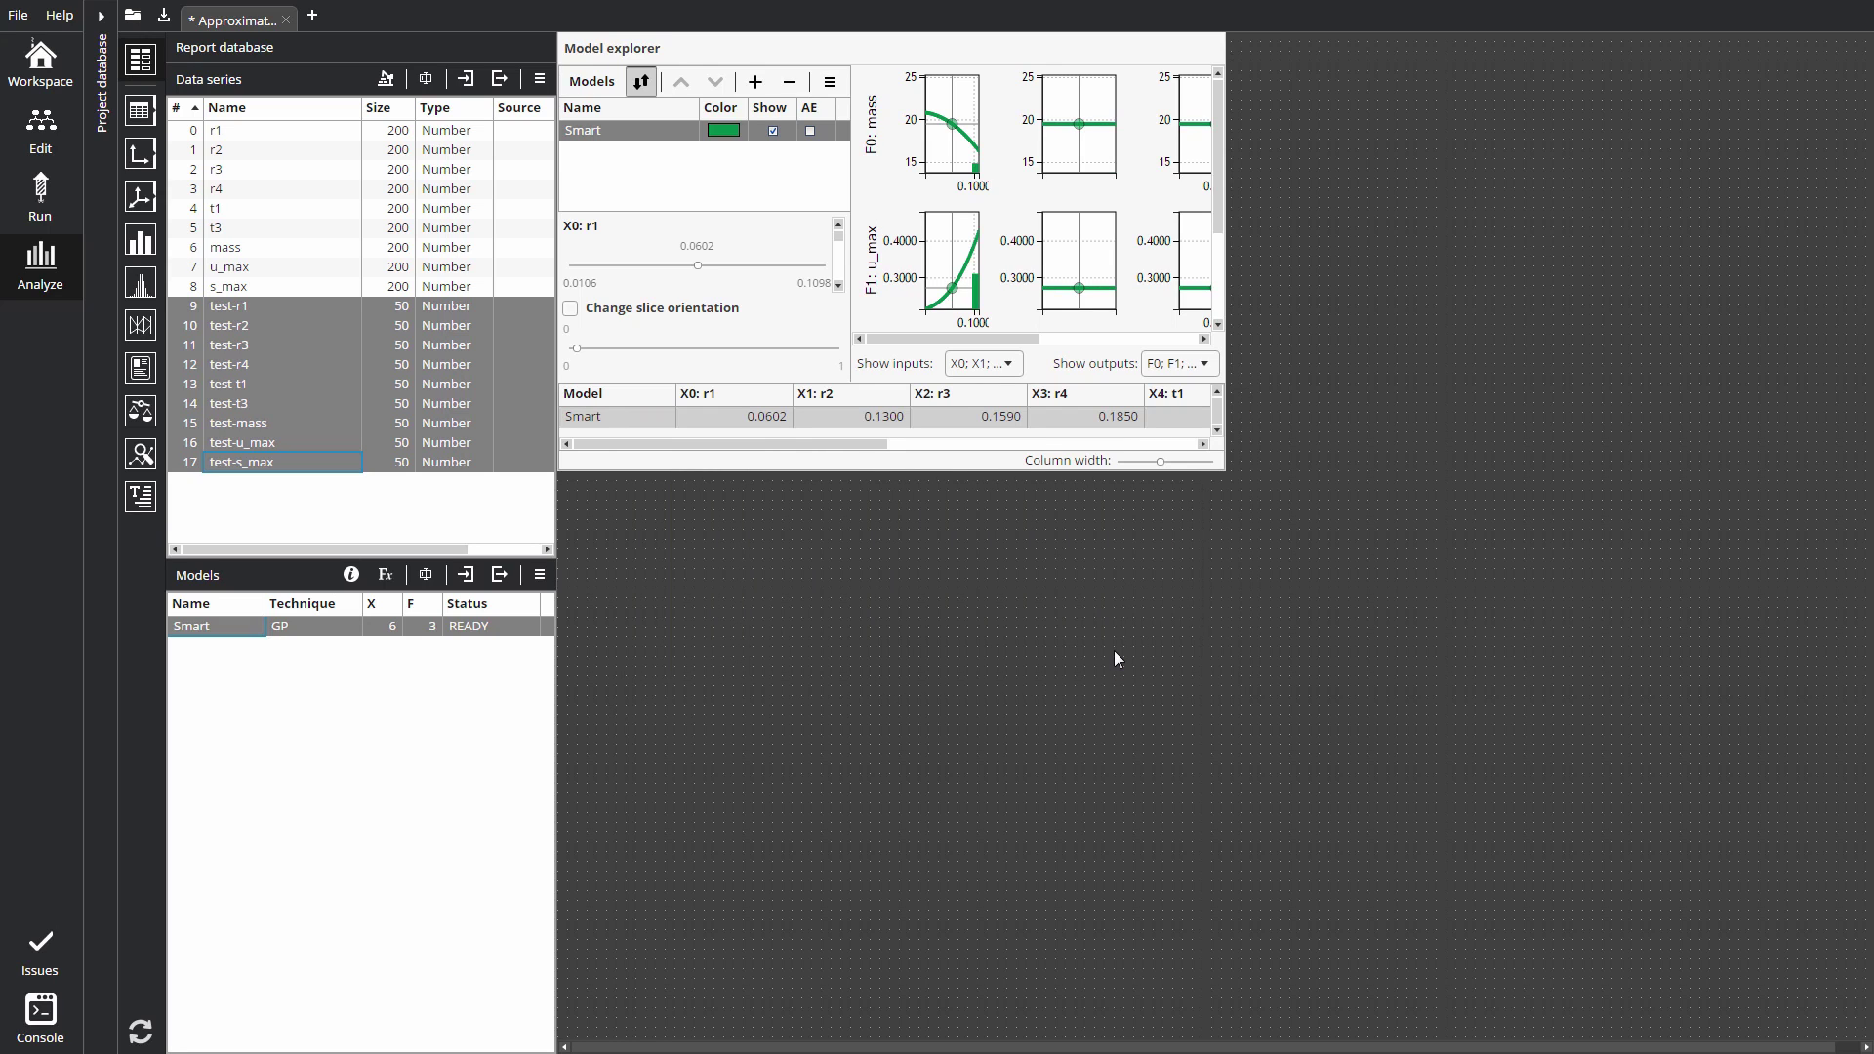